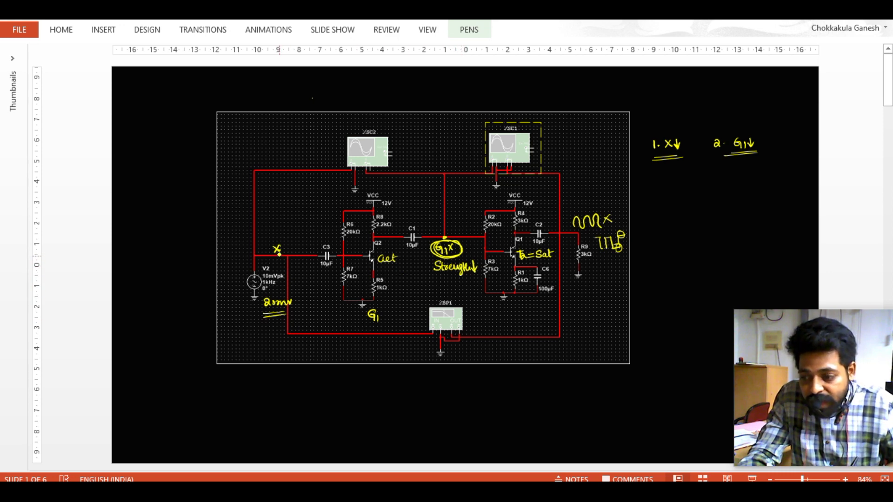
Switch to Multisim and set the peak voltage of AC source V2 to 0.1 mV.
{"action": "key", "text": "alt+Tab"}
{"action": "key", "text": "alt+Tab"}
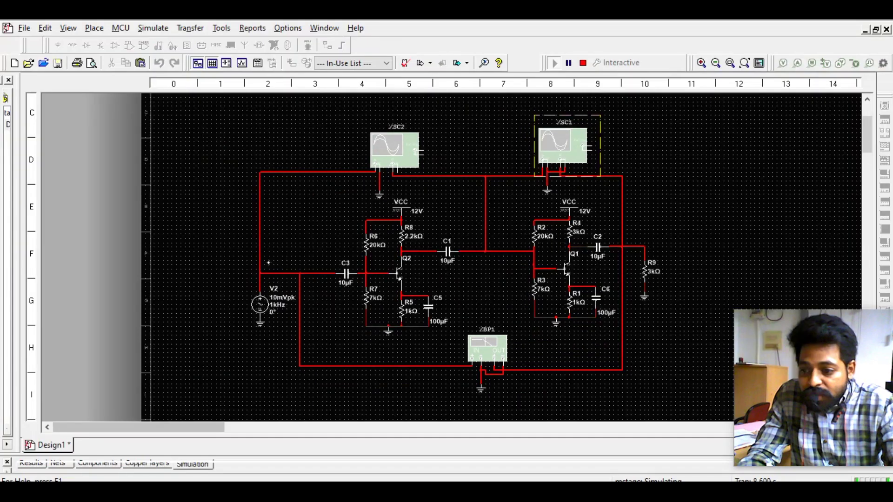
{"action": "double_click", "coordinate": [260, 305]}
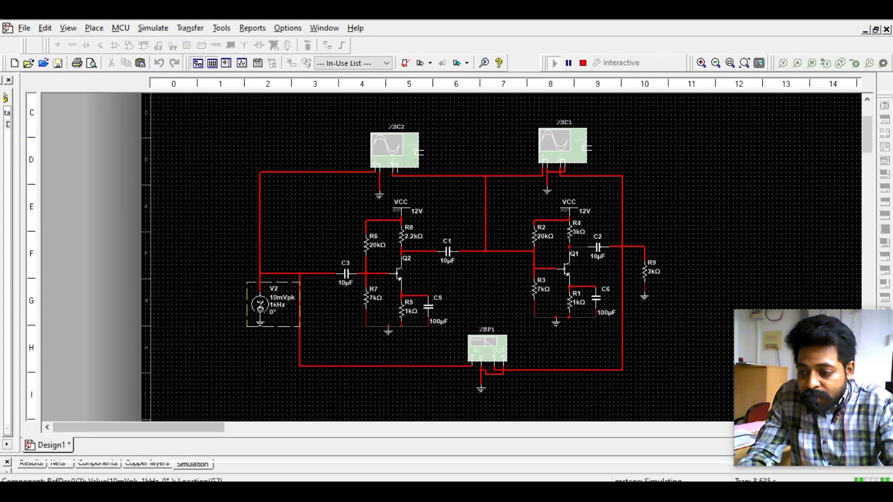
{"action": "key", "text": "Right"}
{"action": "key", "text": "Left"}
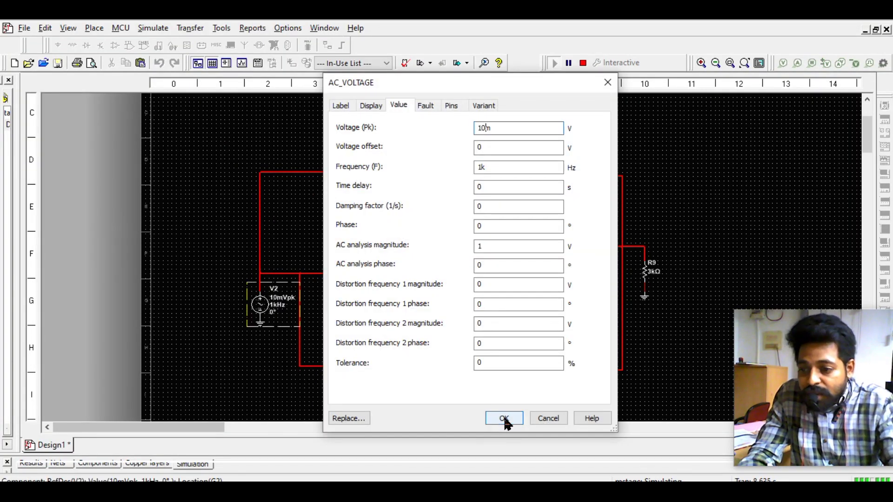
{"action": "type", "text": "0.1"}
{"action": "left_click", "coordinate": [504, 418]}
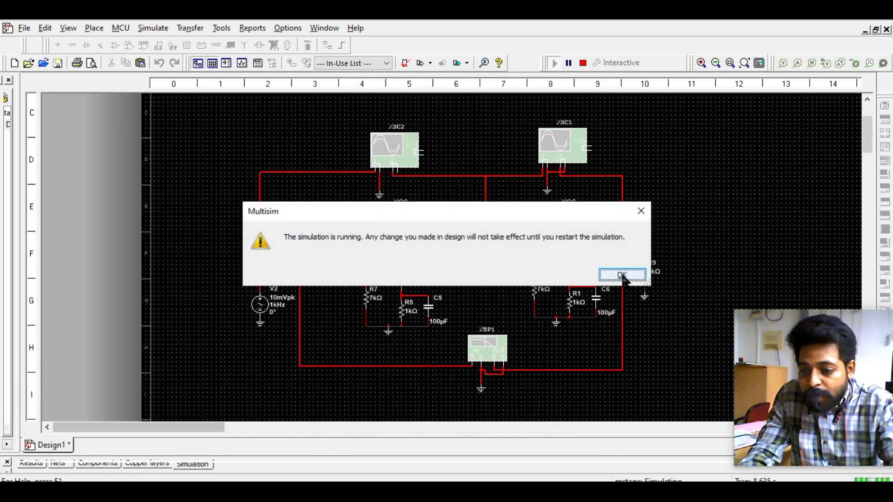
{"action": "left_click", "coordinate": [622, 276]}
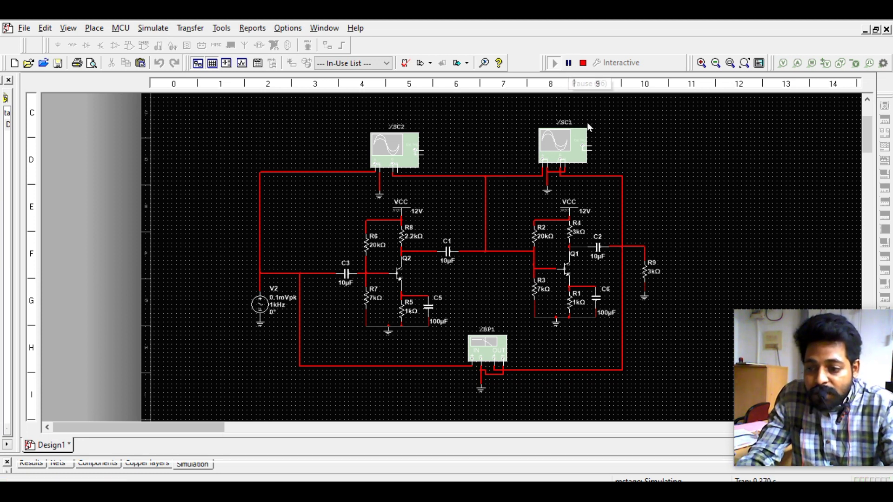
Open oscilloscope XSC1 and restart the simulation to apply the new source amplitude.
{"action": "double_click", "coordinate": [569, 154]}
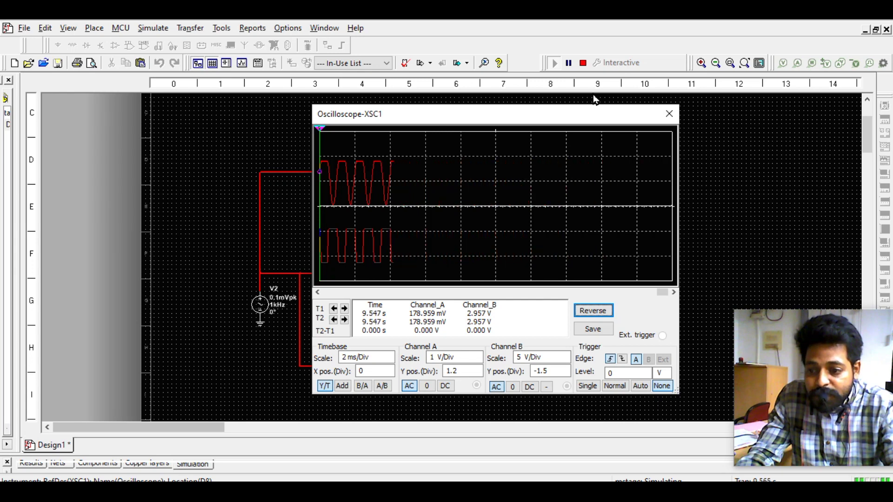
{"action": "left_click", "coordinate": [581, 61]}
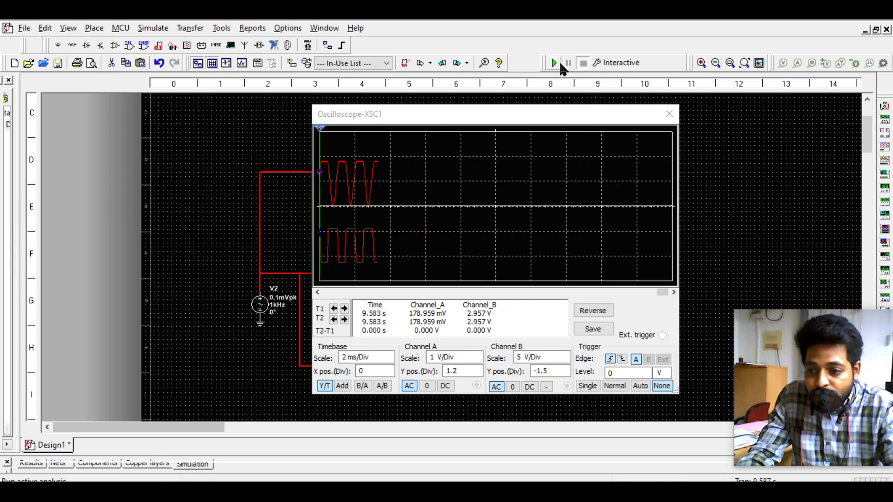
{"action": "left_click", "coordinate": [556, 57]}
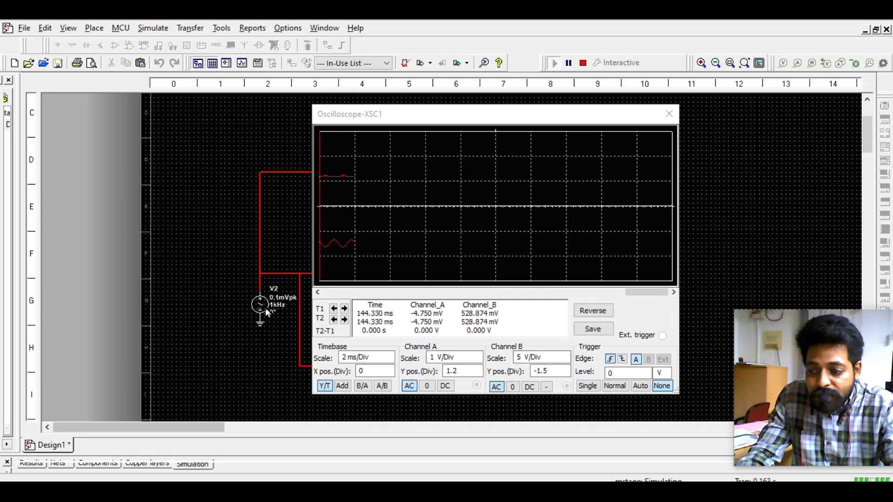
Set oscilloscope XSC1's Channel B scale to 1 V/Div and Channel A scale to 10 mV/Div, then close its window.
{"action": "left_click", "coordinate": [547, 361]}
{"action": "scroll", "coordinate": [546, 360], "scroll_direction": "down", "scroll_amount": 2}
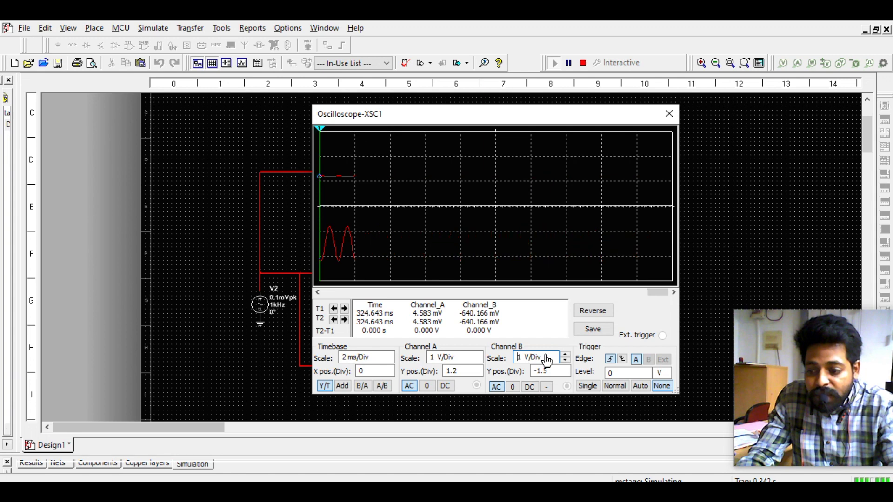
{"action": "left_click", "coordinate": [457, 364]}
{"action": "scroll", "coordinate": [458, 364], "scroll_direction": "down", "scroll_amount": 6}
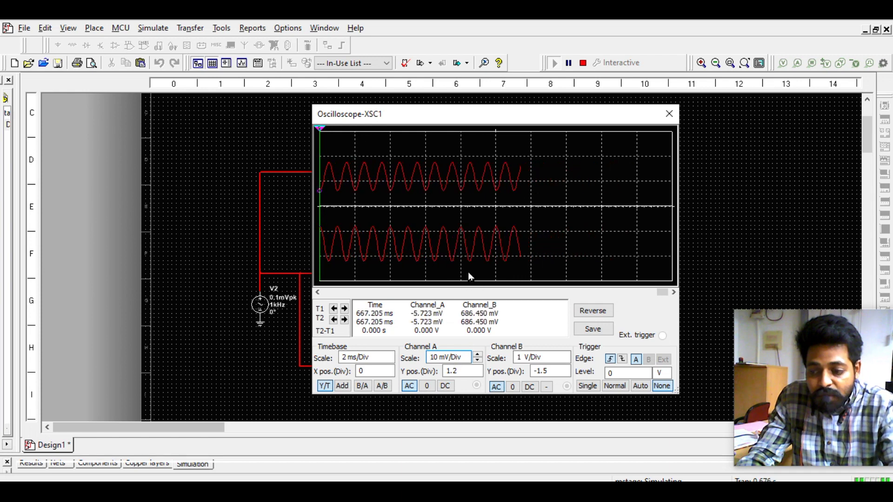
{"action": "left_click", "coordinate": [668, 114]}
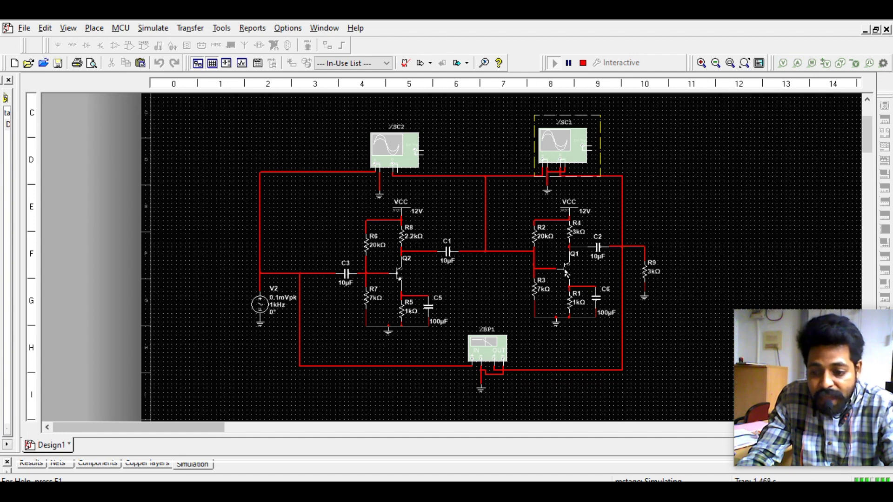
Switch to the PowerPoint slide and draw a tick mark in ink beside the "1. X↓" note.
{"action": "key", "text": "alt+Tab"}
{"action": "key", "text": "alt+Tab"}
{"action": "key", "text": "alt+Tab"}
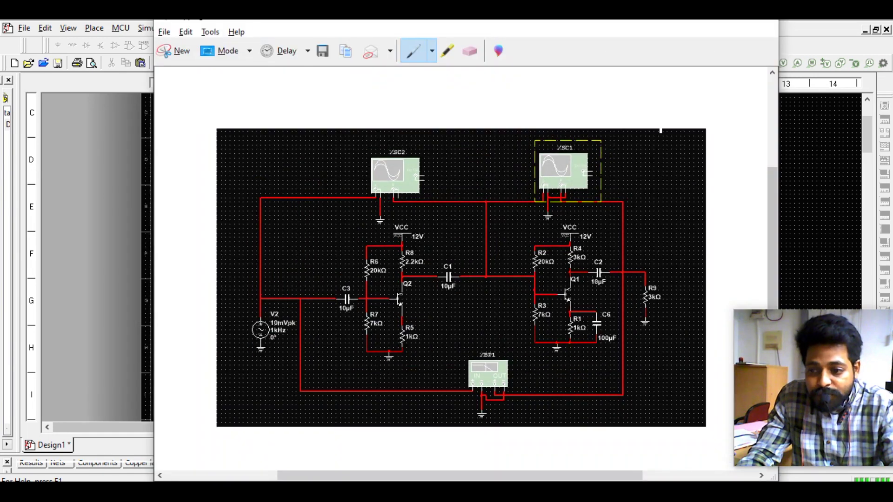
{"action": "key", "text": "alt+Tab"}
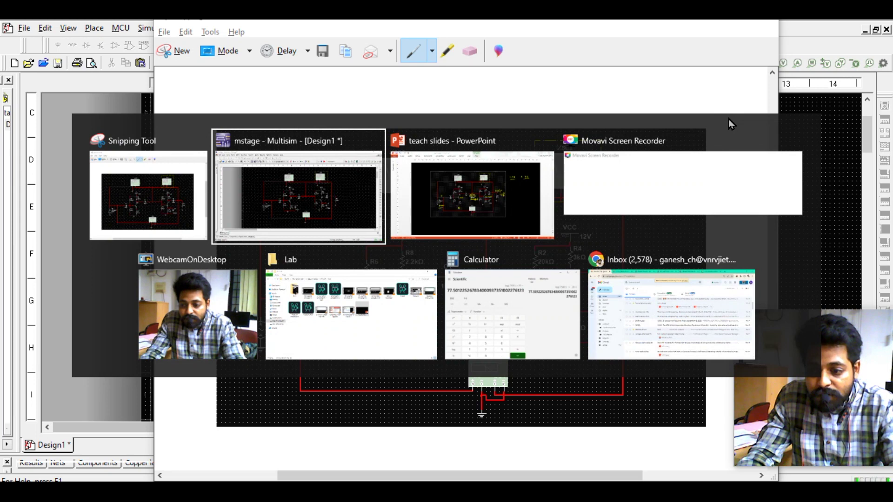
{"action": "key", "text": "alt+Tab"}
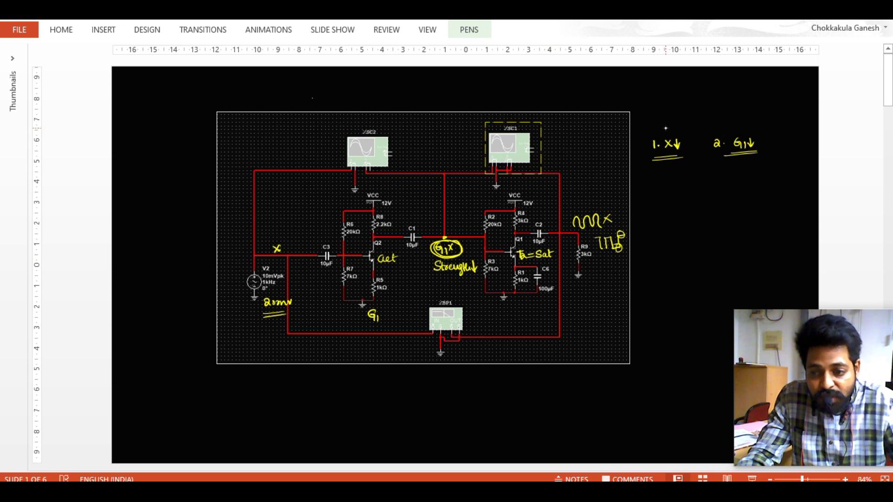
{"action": "left_click", "coordinate": [470, 29]}
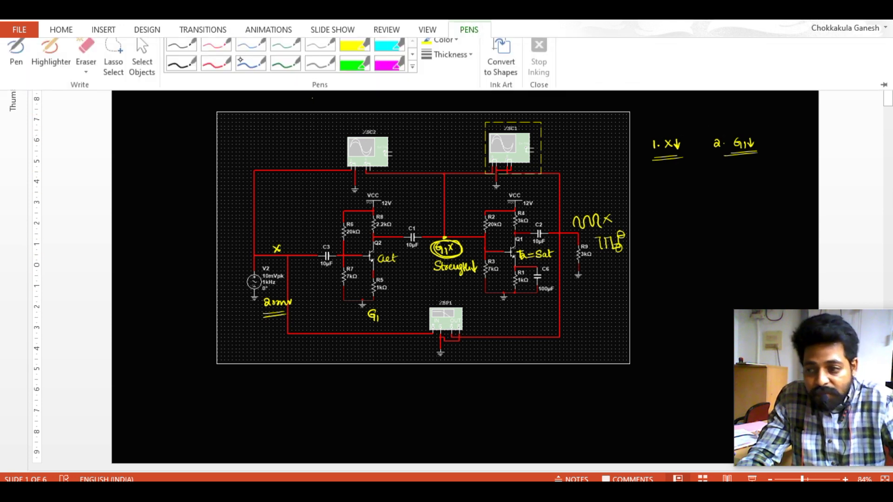
{"action": "left_click", "coordinate": [47, 53]}
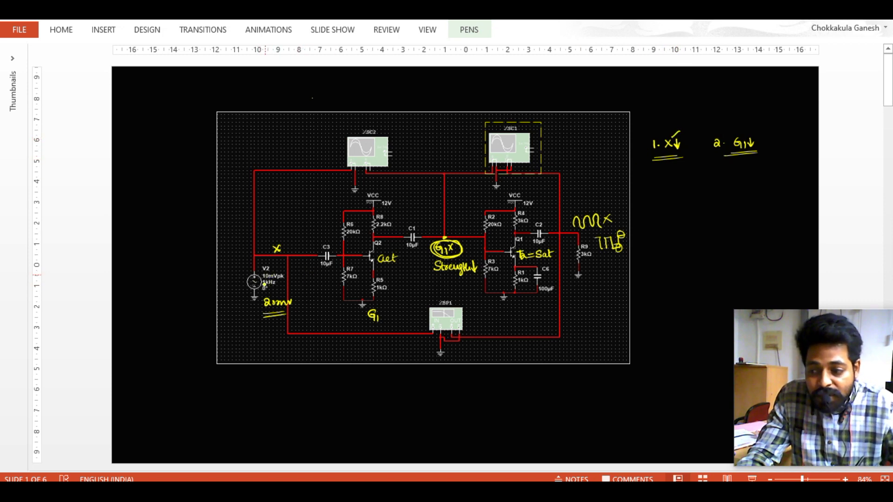
Return to Multisim, set the peak voltage of source V2 to 10 mV, and stop the simulation.
{"action": "key", "text": "alt+Tab"}
{"action": "key", "text": "alt+Tab"}
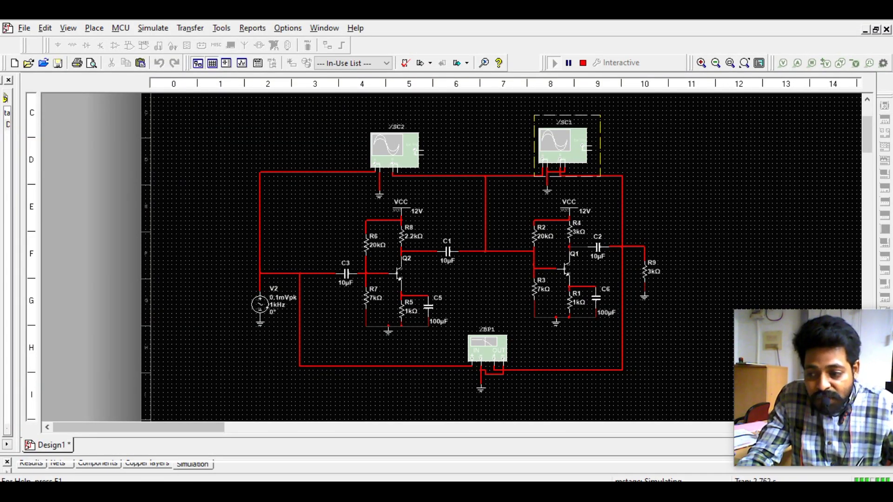
{"action": "left_click", "coordinate": [262, 305]}
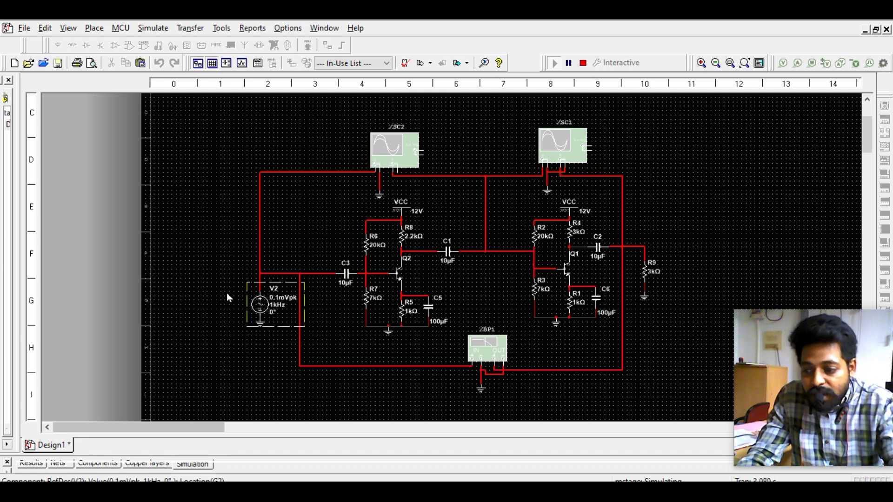
{"action": "double_click", "coordinate": [292, 288]}
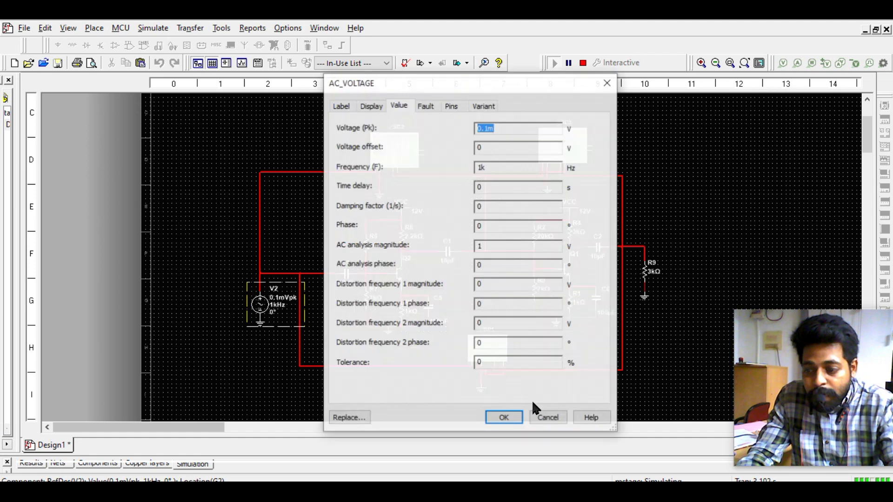
{"action": "key", "text": "ctrl+a"}
{"action": "type", "text": "20m"}
{"action": "key", "text": "Return"}
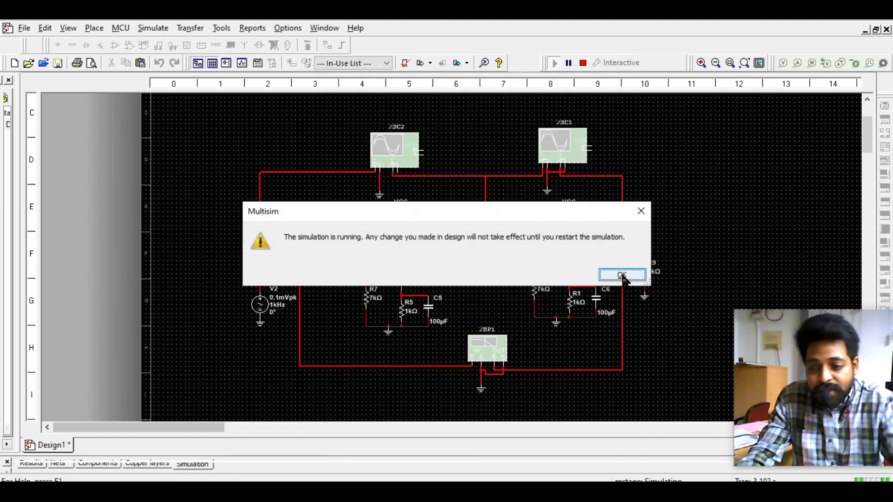
{"action": "left_click", "coordinate": [623, 275]}
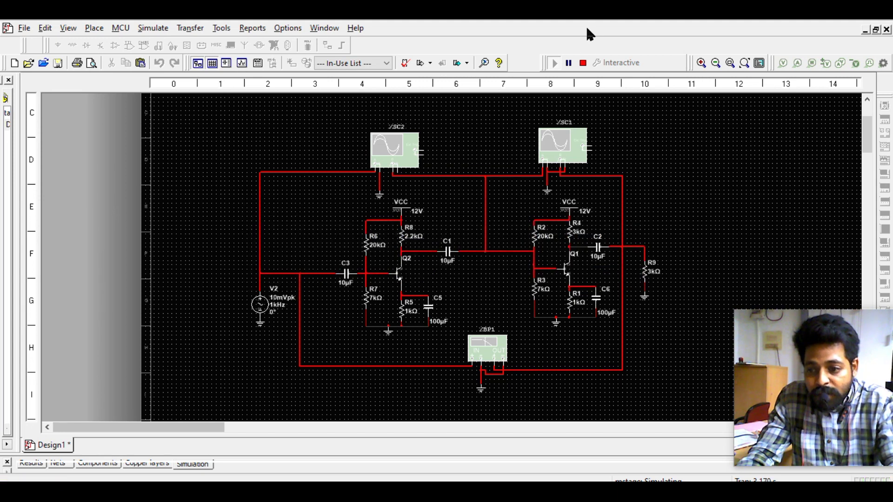
{"action": "left_click", "coordinate": [582, 63]}
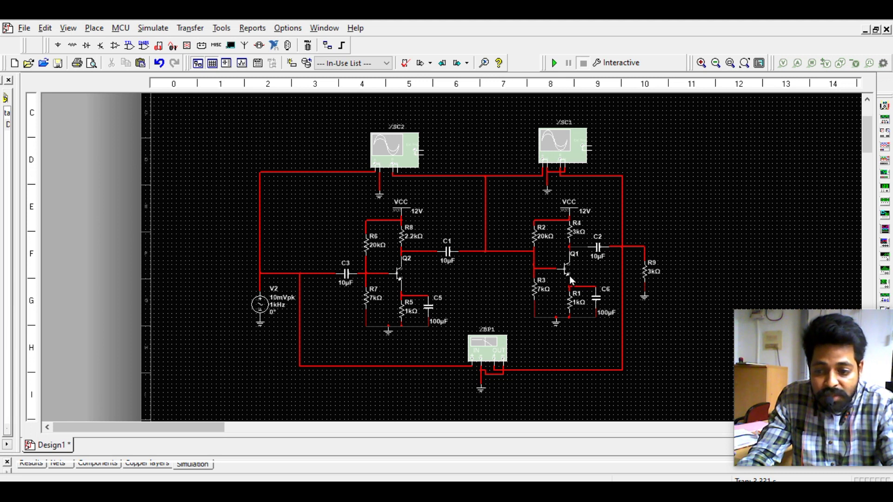
Delete the wire between V2 and C3 and place a copy of resistor R8 horizontally near the gap.
{"action": "left_click", "coordinate": [281, 274]}
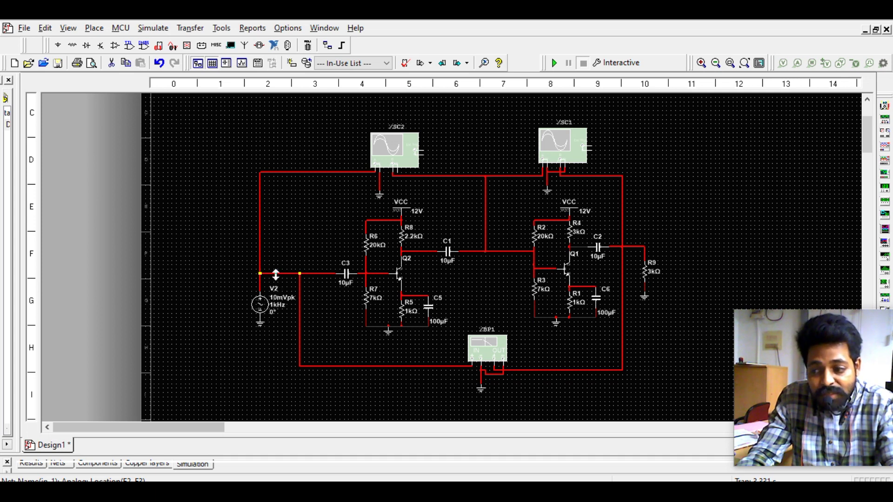
{"action": "key", "text": "Delete"}
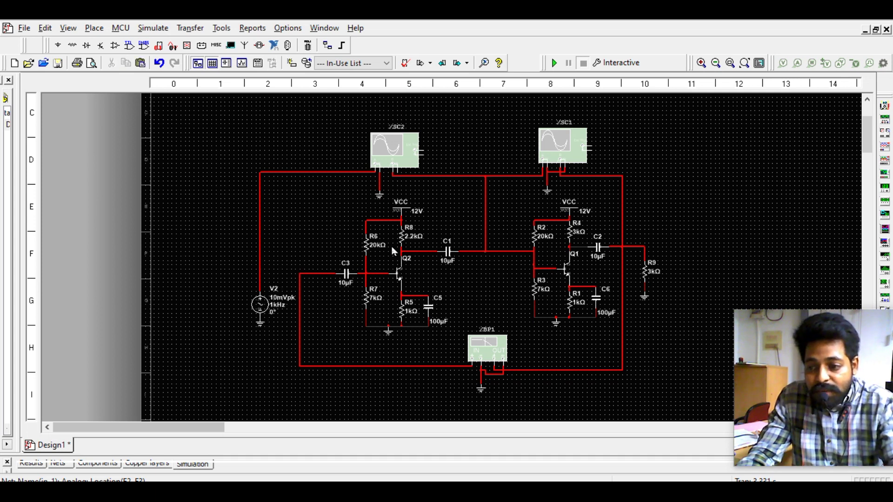
{"action": "left_click", "coordinate": [406, 237]}
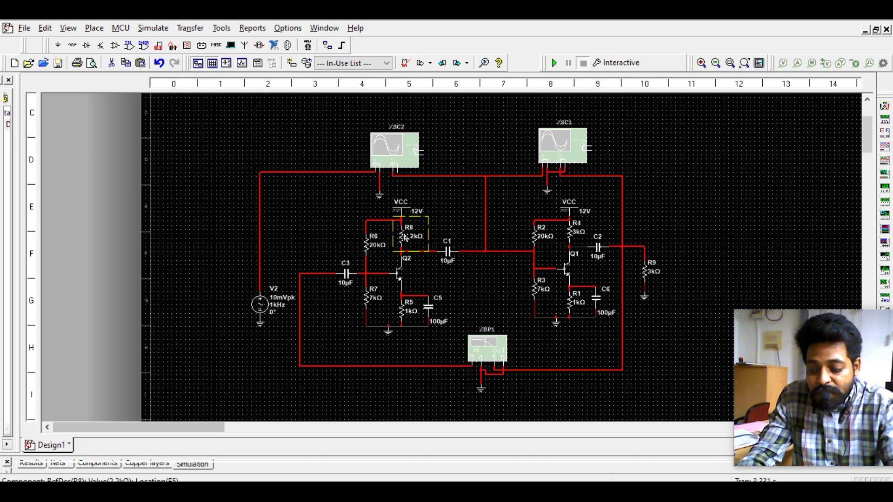
{"action": "key", "text": "ctrl+c"}
{"action": "key", "text": "ctrl+v"}
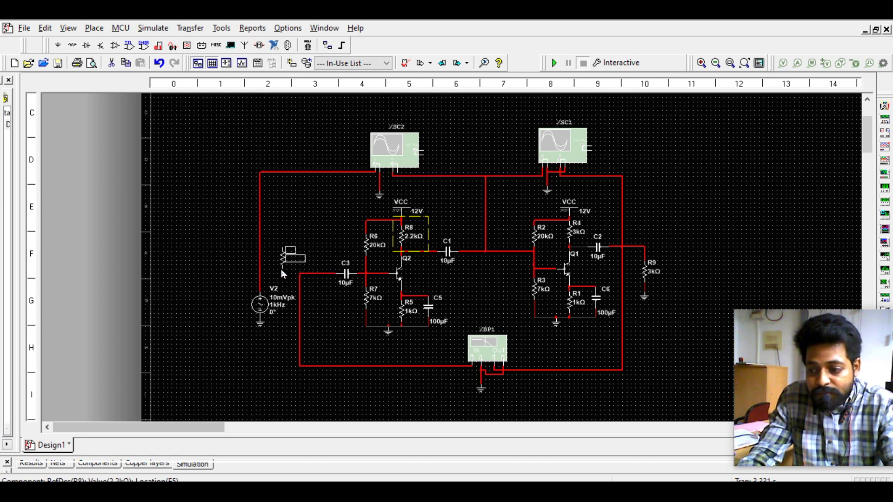
{"action": "left_click", "coordinate": [285, 265]}
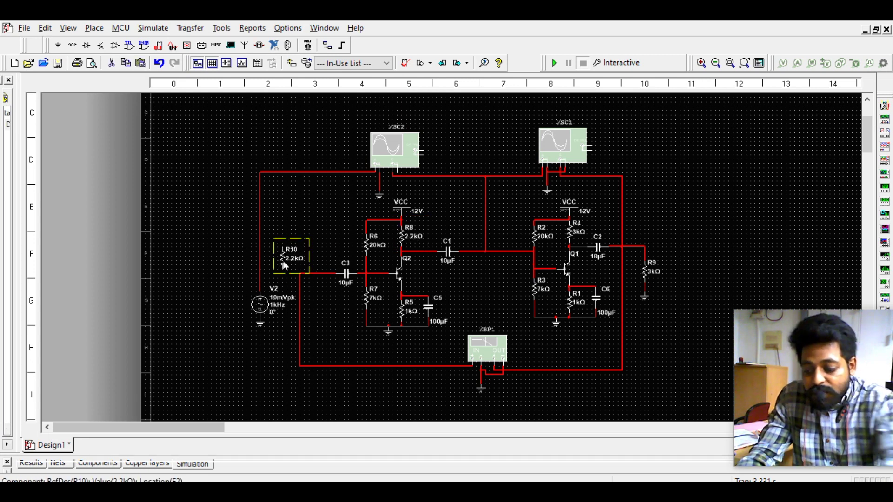
{"action": "key", "text": "ctrl+r"}
{"action": "left_click", "coordinate": [307, 266]}
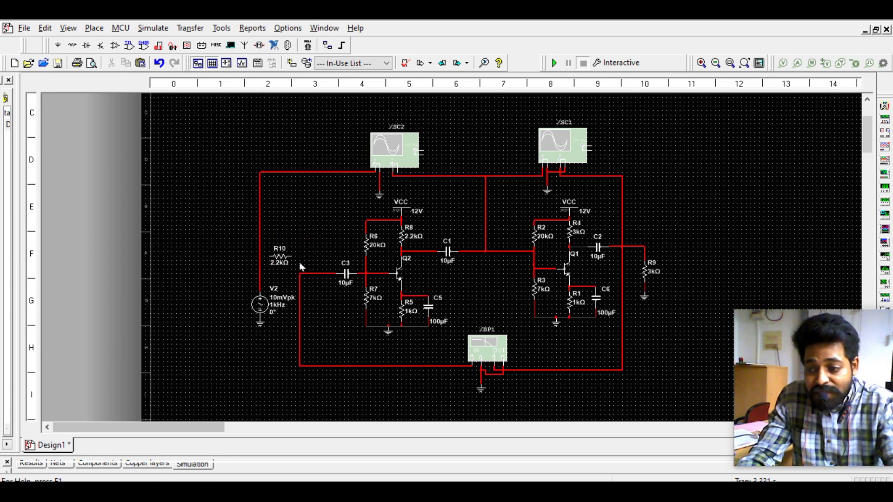
Wire the new resistor in series between the V2 source line and the C3 input node.
{"action": "left_click", "coordinate": [259, 255]}
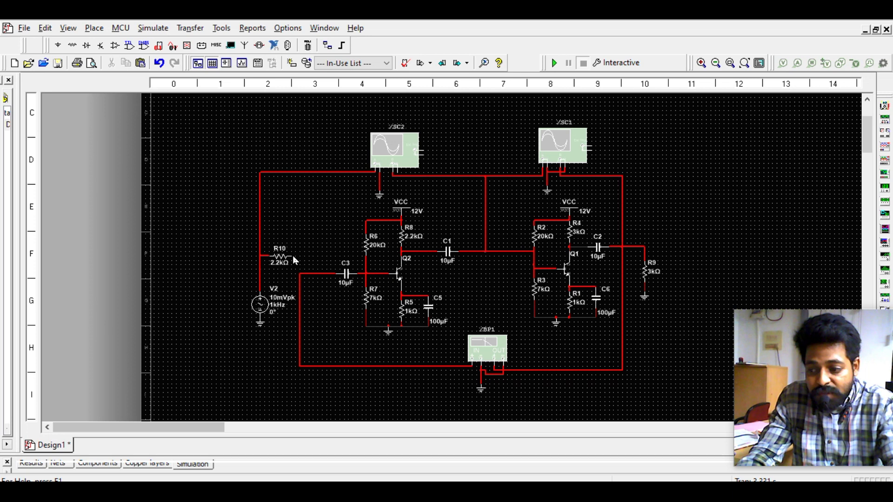
{"action": "left_click", "coordinate": [290, 256]}
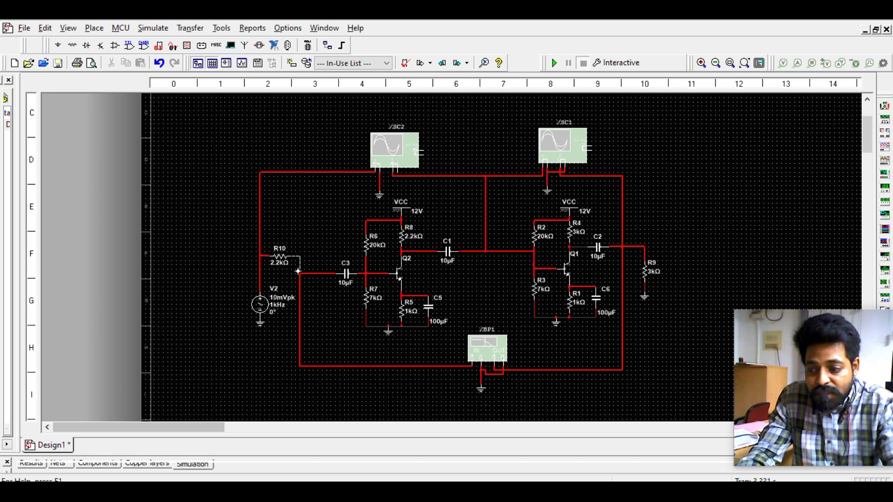
{"action": "left_click", "coordinate": [299, 272]}
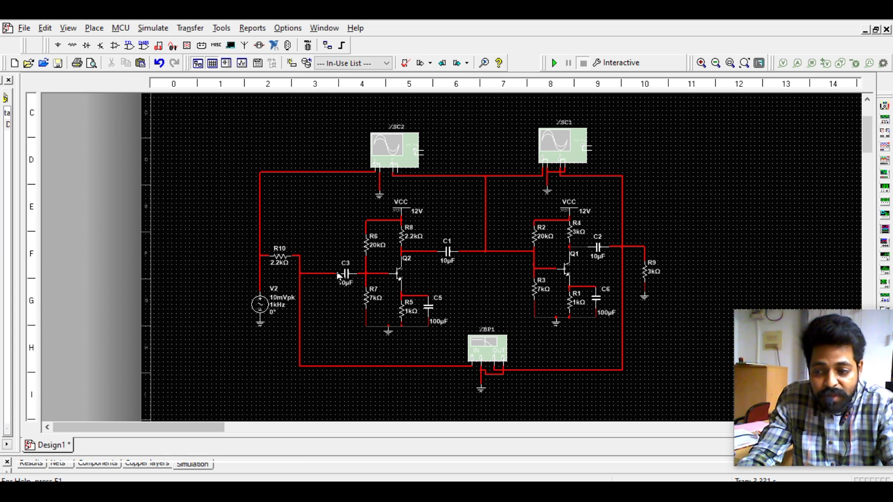
Set the resistance of series resistor R10 to 1 kΩ and start the simulation.
{"action": "double_click", "coordinate": [289, 259]}
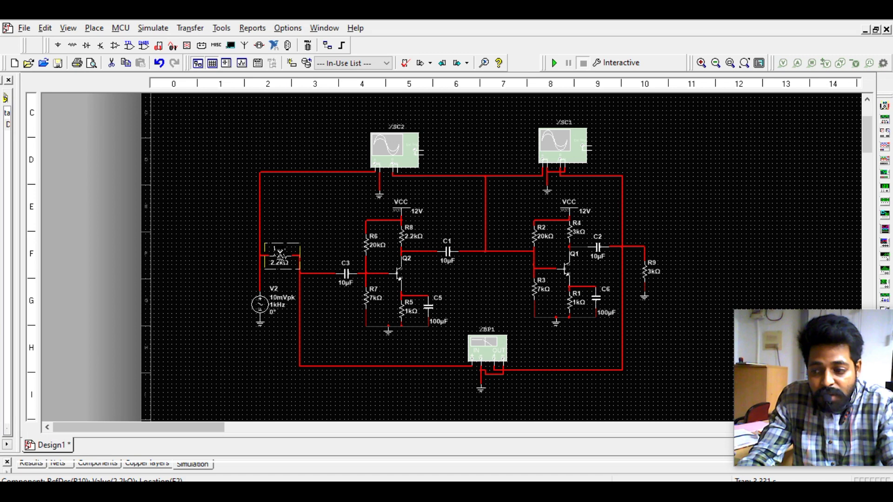
{"action": "left_click", "coordinate": [505, 423]}
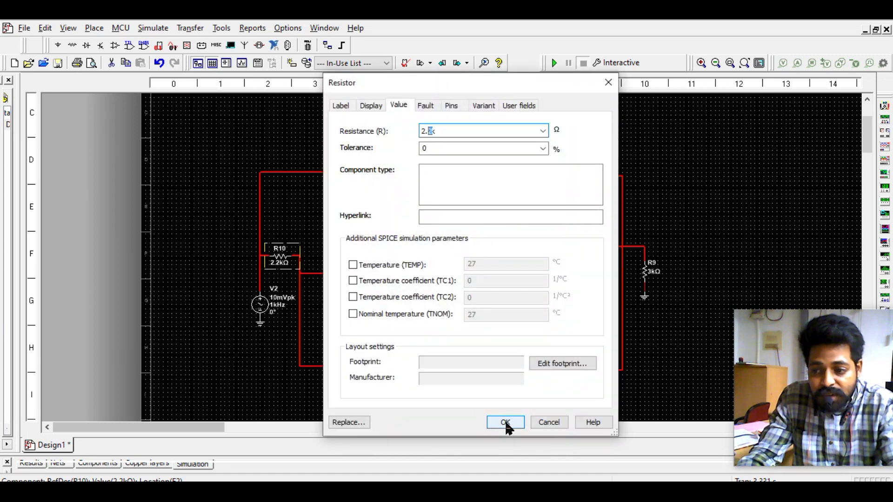
{"action": "type", "text": "1k"}
{"action": "left_click", "coordinate": [506, 423]}
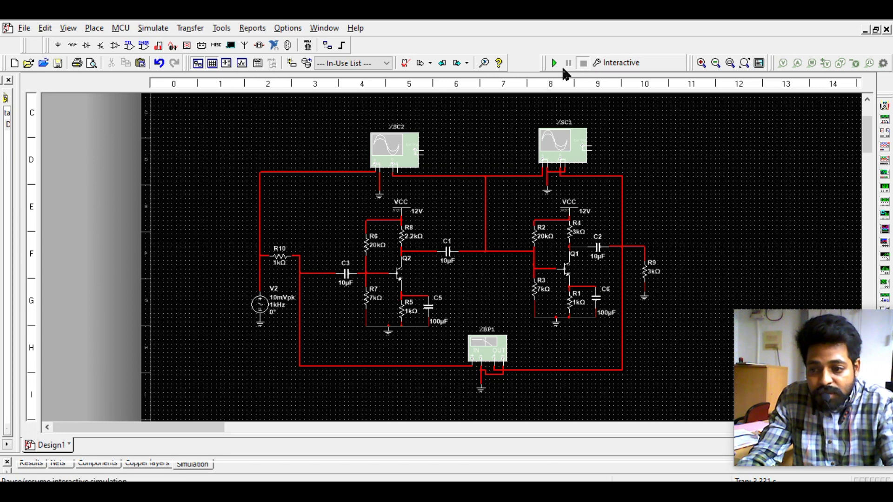
{"action": "left_click", "coordinate": [555, 64]}
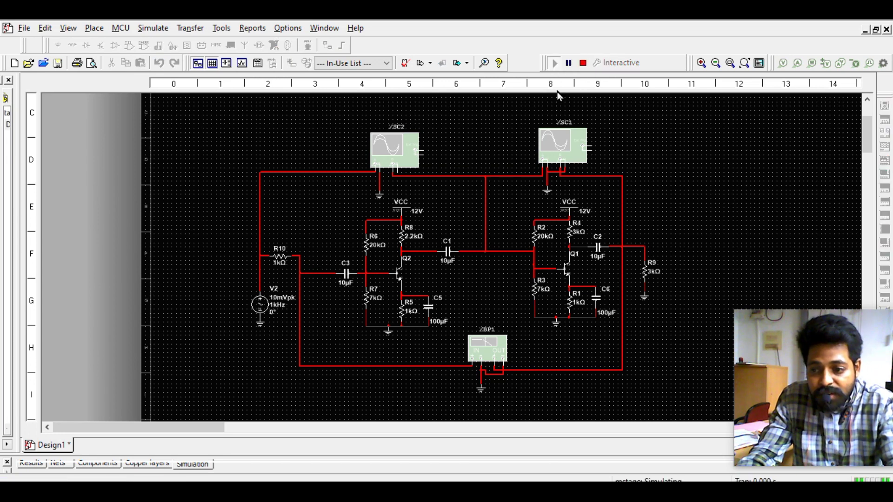
On oscilloscope XSC1, set Channel B to 10 V/Div and Channel A to 500 mV/Div to view both waveforms, and close it.
{"action": "double_click", "coordinate": [571, 158]}
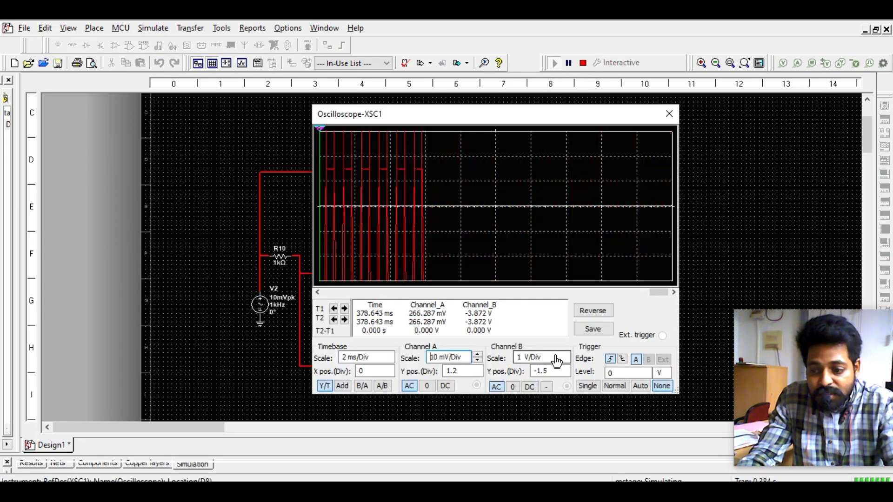
{"action": "scroll", "coordinate": [557, 360], "scroll_direction": "down", "scroll_amount": 2}
{"action": "scroll", "coordinate": [557, 360], "scroll_direction": "up", "scroll_amount": 5}
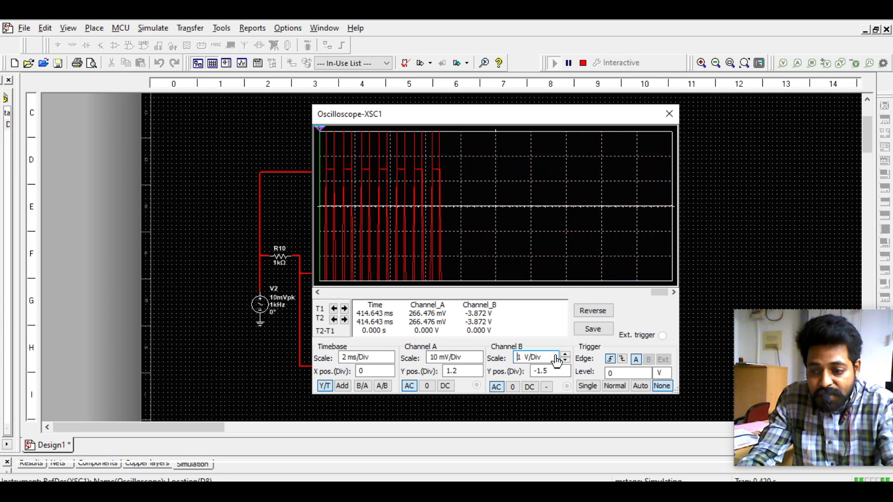
{"action": "left_click", "coordinate": [458, 362]}
{"action": "scroll", "coordinate": [458, 365], "scroll_direction": "down", "scroll_amount": 1}
{"action": "scroll", "coordinate": [459, 365], "scroll_direction": "up", "scroll_amount": 4}
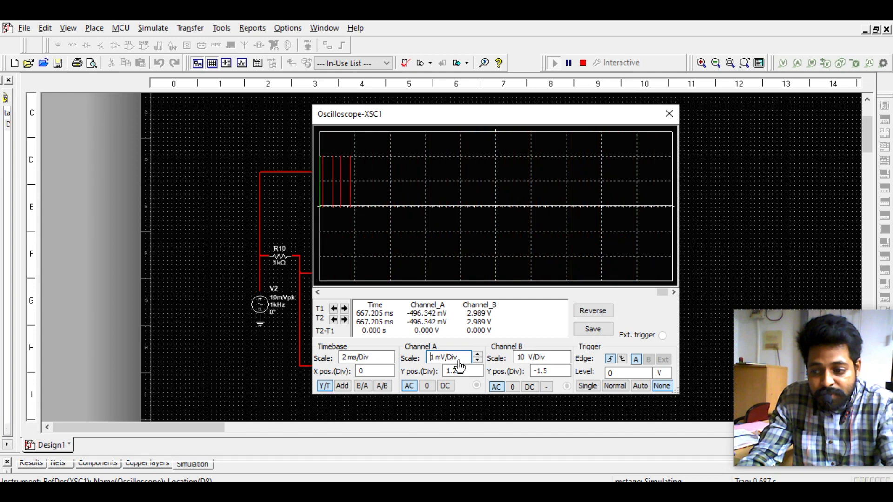
{"action": "scroll", "coordinate": [459, 365], "scroll_direction": "up", "scroll_amount": 2}
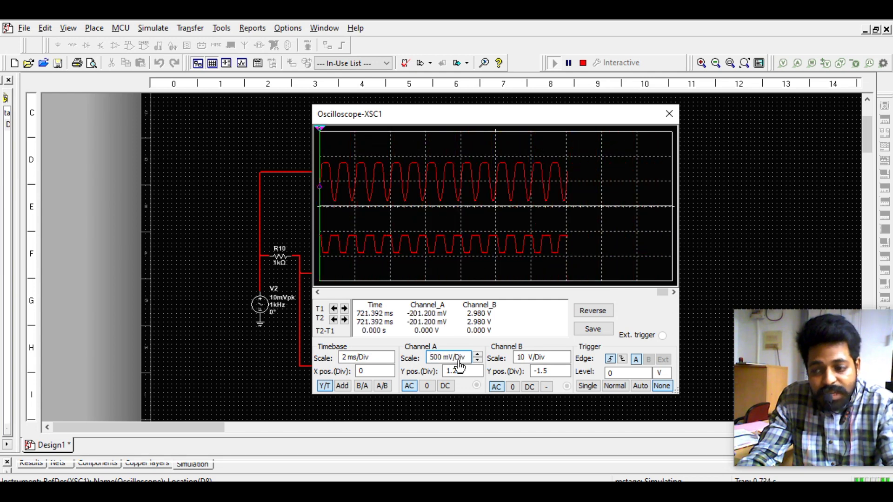
{"action": "left_click", "coordinate": [670, 115]}
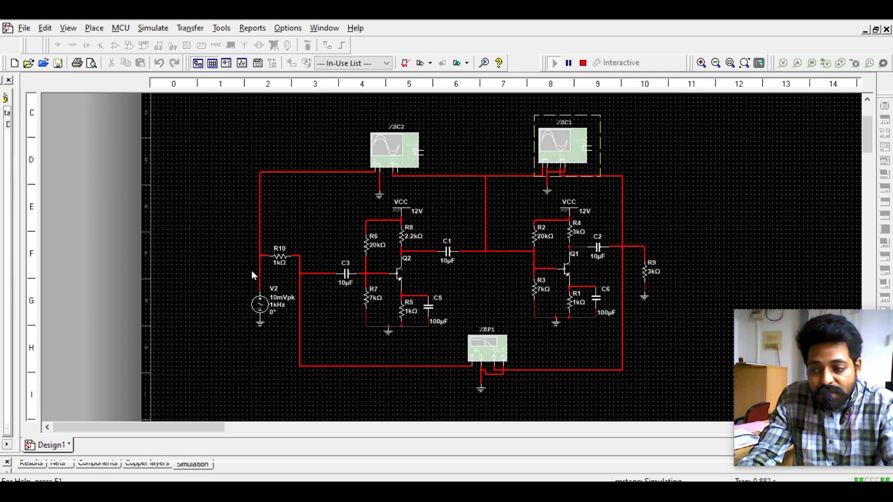
Set series resistor R10 to 10 kΩ and inspect the restarted simulation's waveforms on oscilloscope XSC1.
{"action": "double_click", "coordinate": [280, 256]}
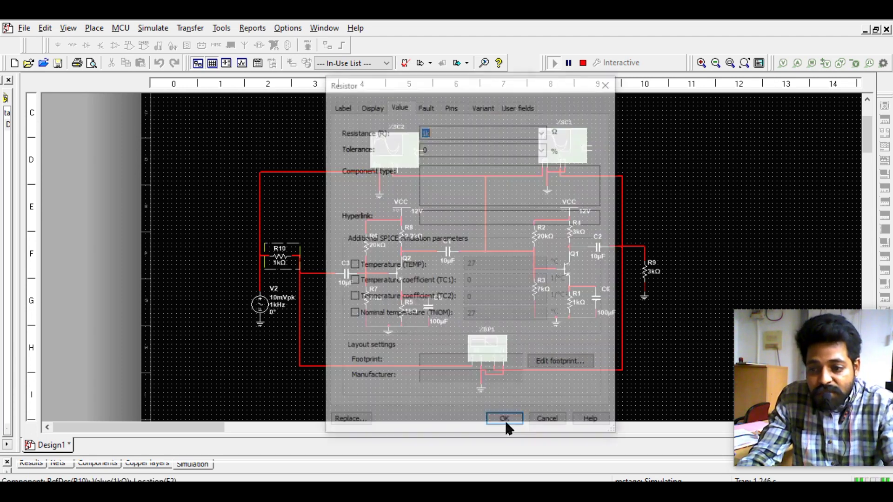
{"action": "type", "text": "10k"}
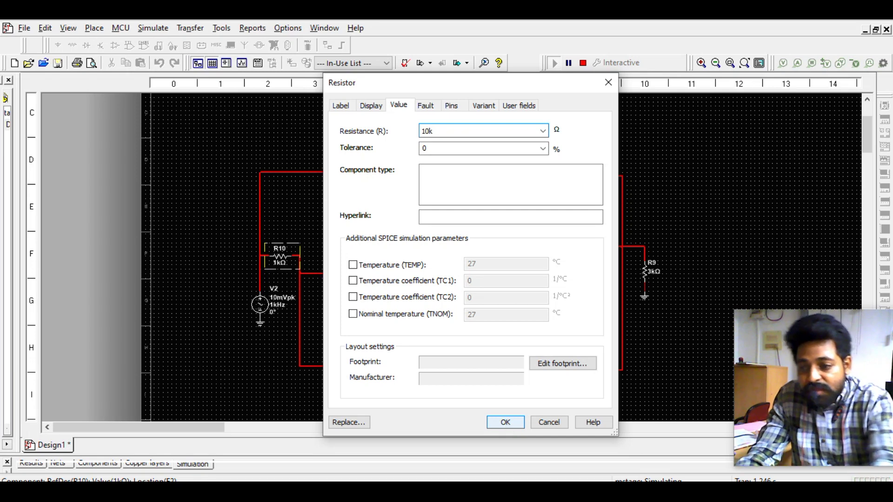
{"action": "key", "text": "Return"}
{"action": "left_click", "coordinate": [623, 276]}
{"action": "left_click", "coordinate": [583, 63]}
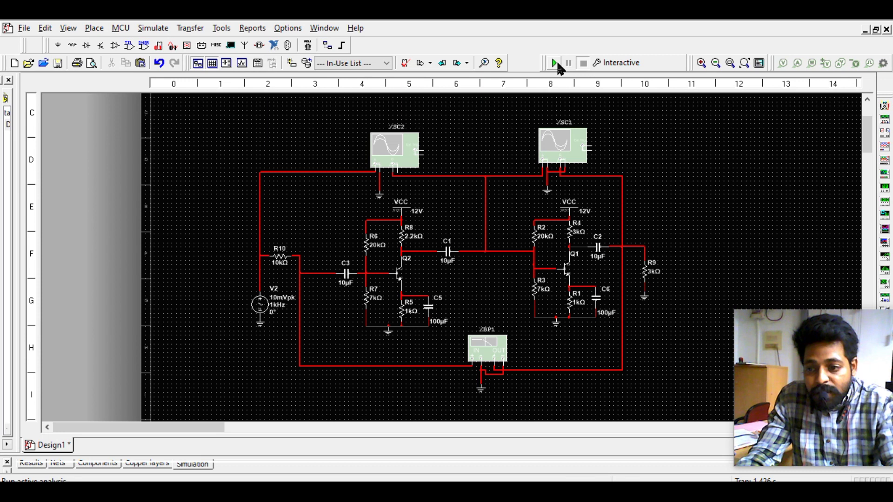
{"action": "left_click", "coordinate": [557, 64]}
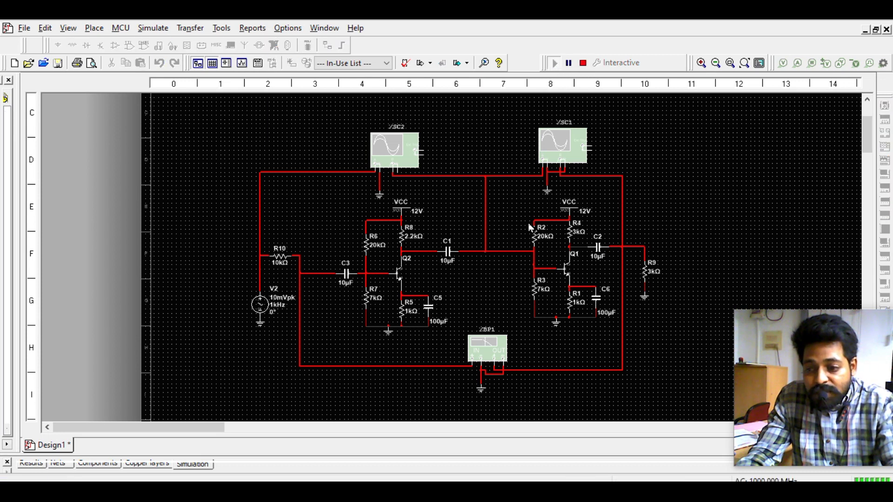
{"action": "double_click", "coordinate": [566, 140]}
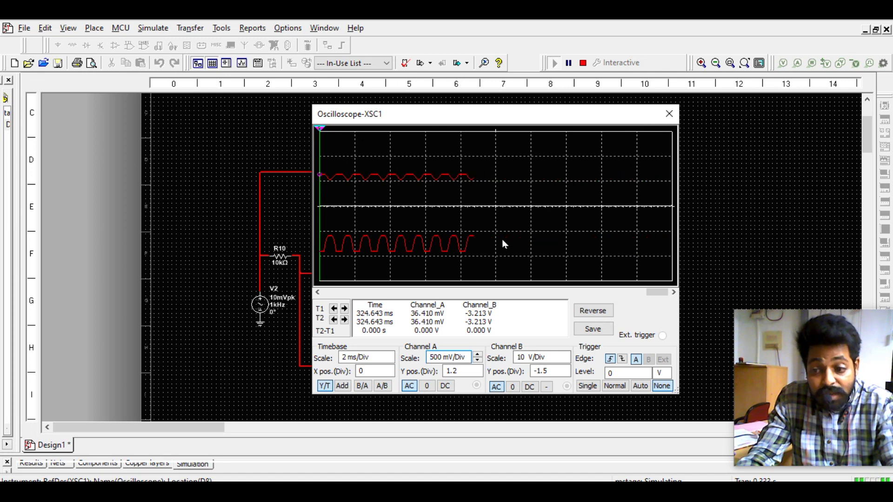
{"action": "left_click", "coordinate": [668, 114]}
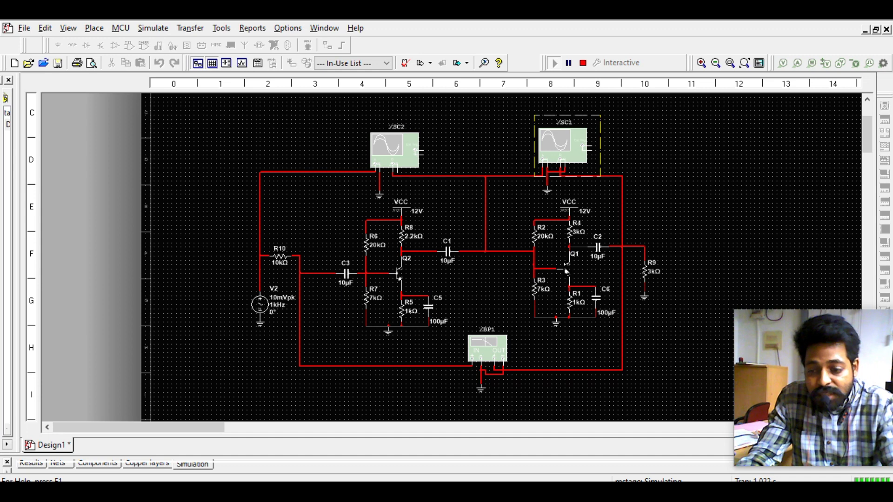
Set series resistor R10 to 40 kΩ and restart the simulation.
{"action": "double_click", "coordinate": [279, 259]}
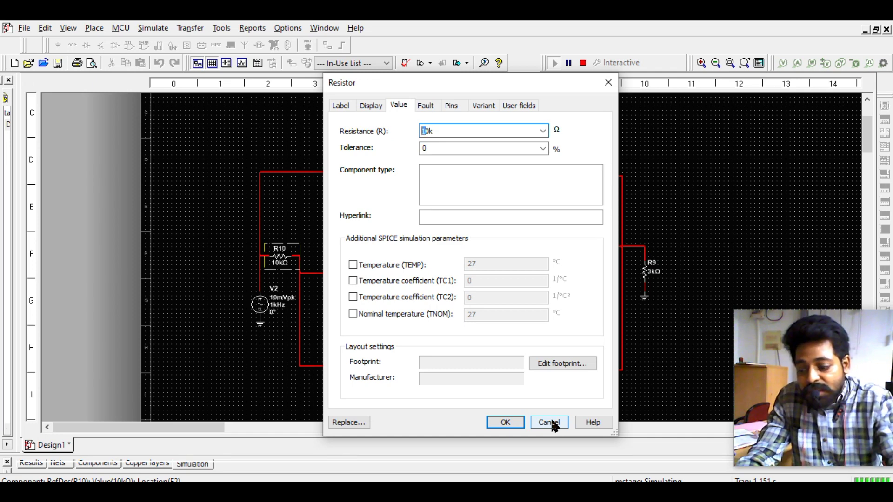
{"action": "left_click", "coordinate": [551, 423]}
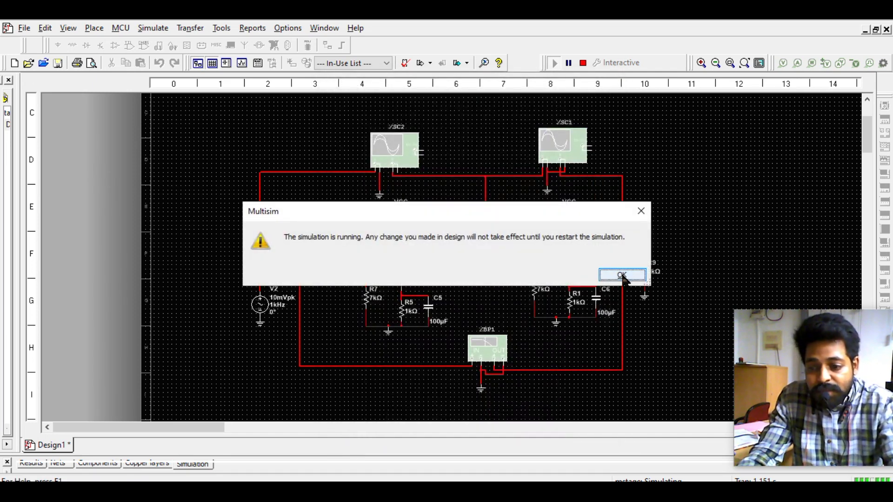
{"action": "left_click", "coordinate": [622, 275]}
{"action": "left_click", "coordinate": [583, 63]}
{"action": "left_click", "coordinate": [554, 63]}
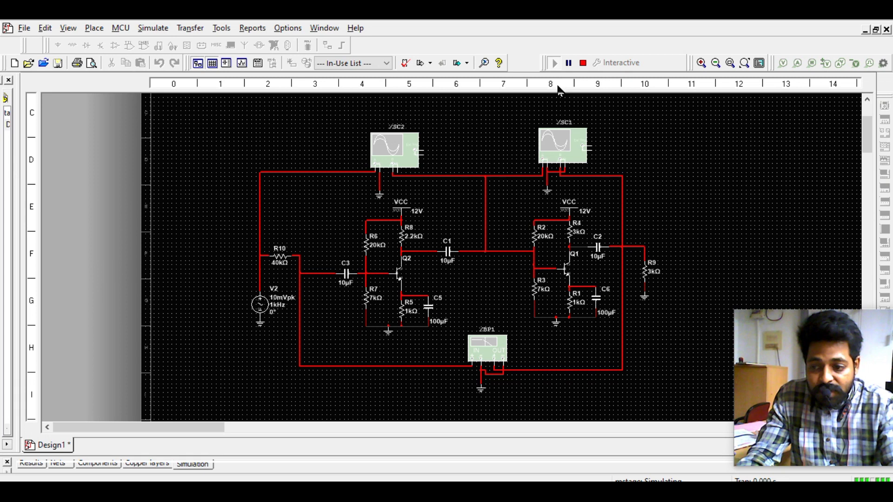
On oscilloscope XSC1, set Channel B to 2 V/Div and Channel A to 10 mV/Div to compare the waveforms, and close it.
{"action": "double_click", "coordinate": [561, 135]}
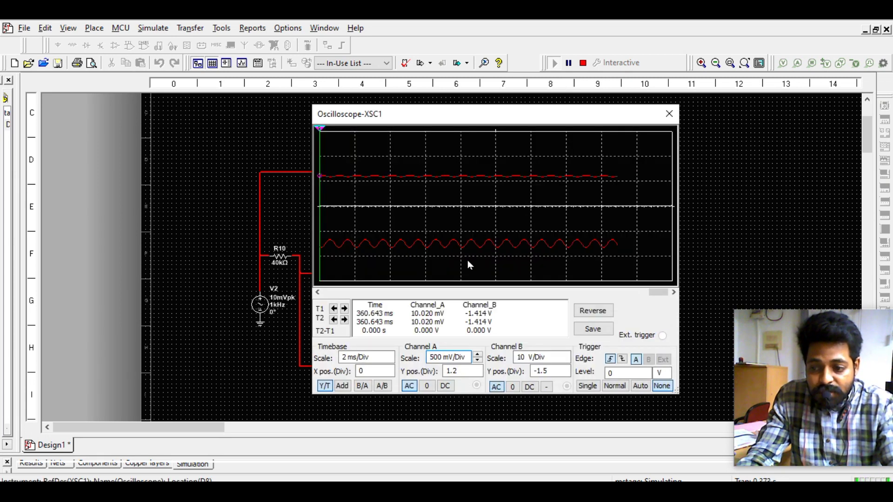
{"action": "left_click", "coordinate": [545, 358]}
{"action": "key", "text": "Down"}
{"action": "key", "text": "Down"}
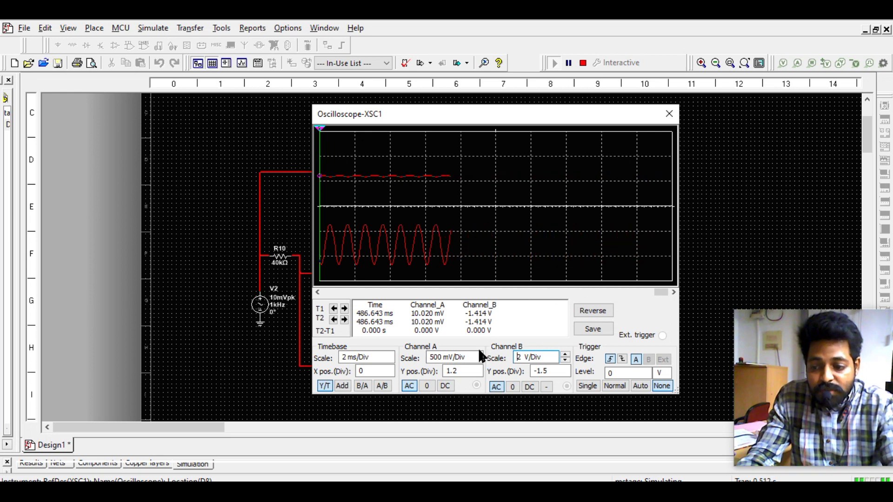
{"action": "left_click", "coordinate": [477, 362]}
{"action": "left_click", "coordinate": [477, 363]}
{"action": "left_click", "coordinate": [477, 363]}
{"action": "left_click", "coordinate": [477, 361]}
{"action": "left_click", "coordinate": [477, 361]}
{"action": "left_click", "coordinate": [478, 361]}
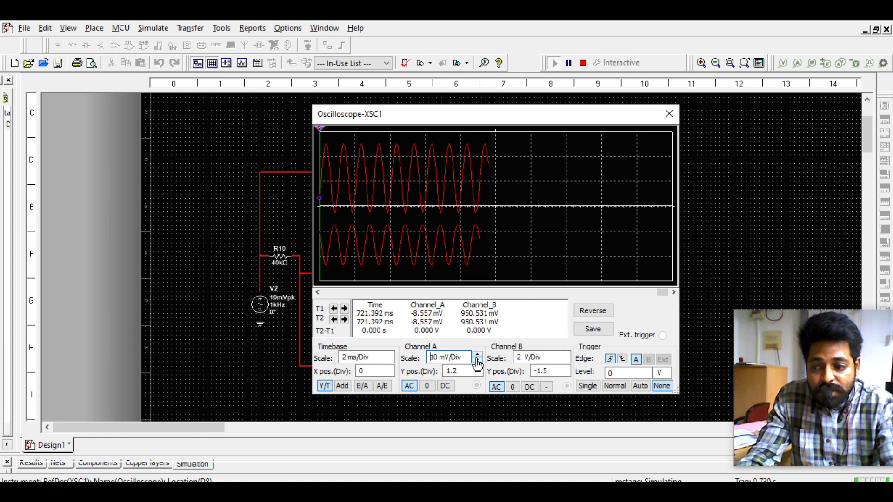
{"action": "left_click", "coordinate": [670, 113]}
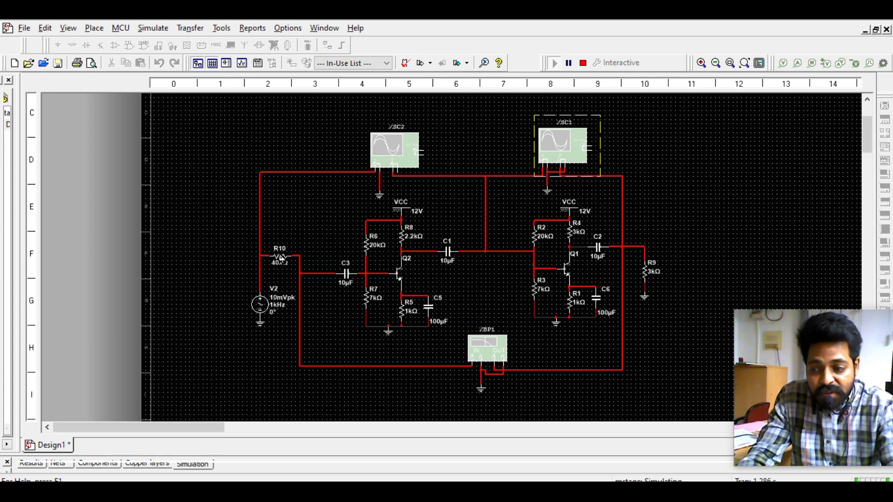
Switch to the PowerPoint slide, ink a series resistor on the input line, and note source resistance as option B for reducing X.
{"action": "key", "text": "alt+Tab"}
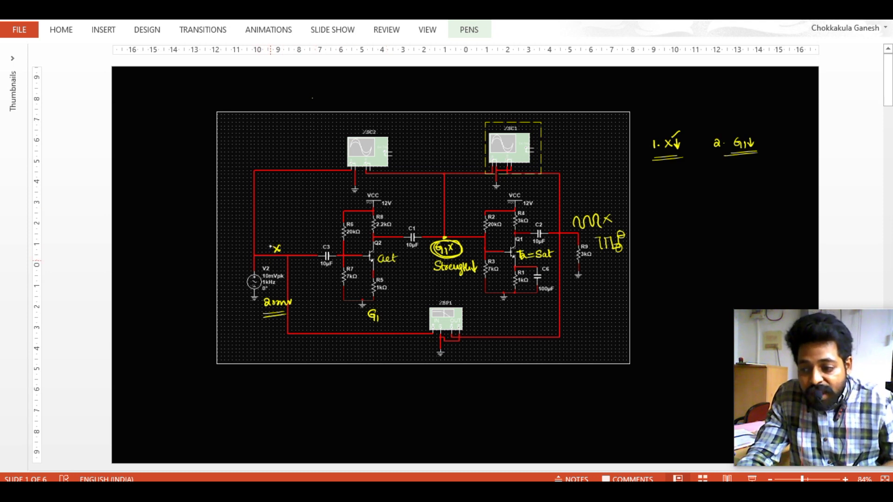
{"action": "left_click", "coordinate": [466, 29]}
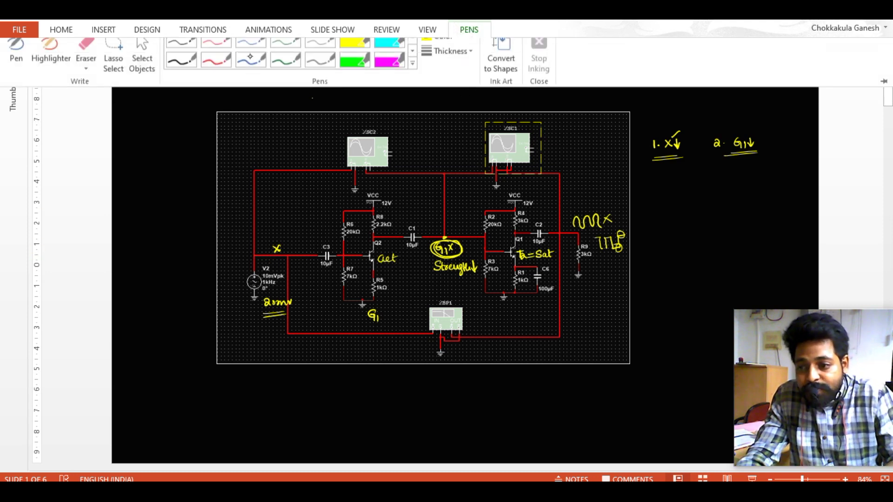
{"action": "left_click", "coordinate": [48, 51]}
{"action": "left_click_drag", "start_coordinate": [267, 252], "coordinate": [281, 262]}
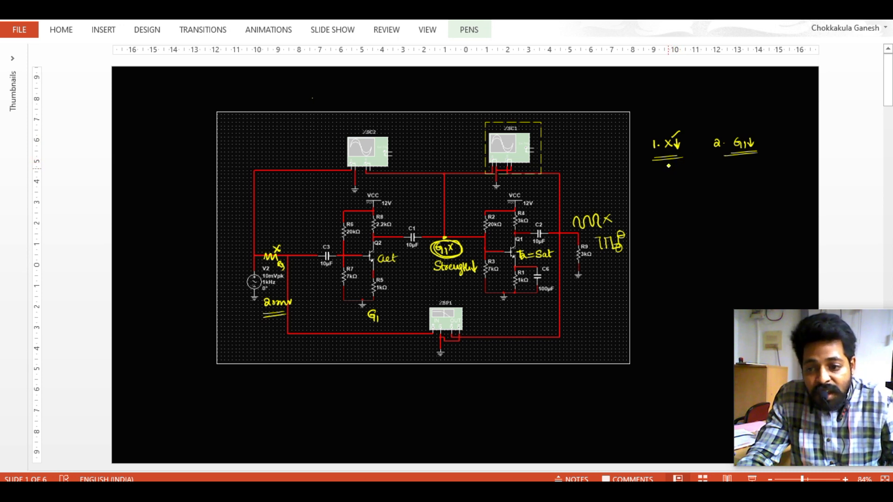
{"action": "mouse_move", "coordinate": [689, 147]}
{"action": "left_mouse_down"}
{"action": "mouse_move", "coordinate": [690, 169]}
{"action": "mouse_move", "coordinate": [670, 166]}
{"action": "mouse_move", "coordinate": [677, 167]}
{"action": "mouse_move", "coordinate": [663, 183]}
{"action": "mouse_move", "coordinate": [701, 178]}
{"action": "mouse_move", "coordinate": [694, 190]}
{"action": "mouse_move", "coordinate": [712, 187]}
{"action": "mouse_move", "coordinate": [704, 174]}
{"action": "mouse_move", "coordinate": [702, 192]}
{"action": "mouse_move", "coordinate": [717, 172]}
{"action": "left_mouse_up"}
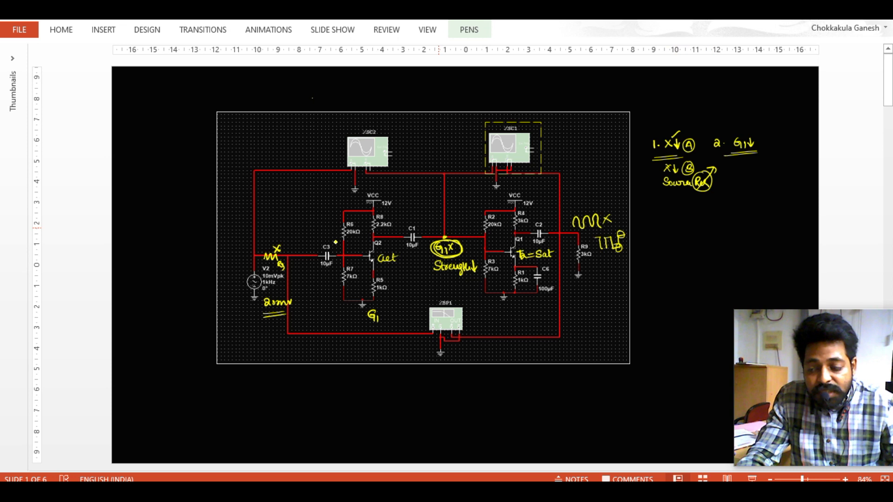
Ink arrows through the series resistor and from the clipped wave to the sine wave, write "act" beside Q1, and circle both listed methods.
{"action": "left_click_drag", "start_coordinate": [274, 246], "coordinate": [284, 247]}
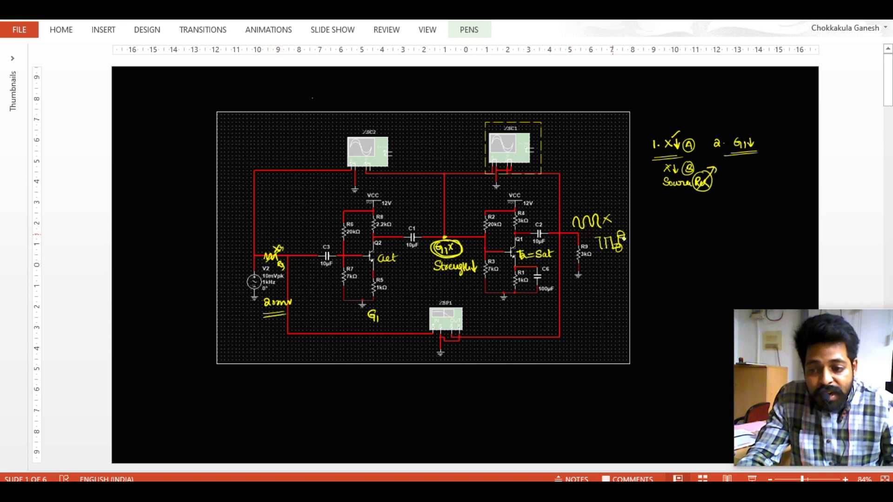
{"action": "left_click_drag", "start_coordinate": [639, 234], "coordinate": [626, 227]}
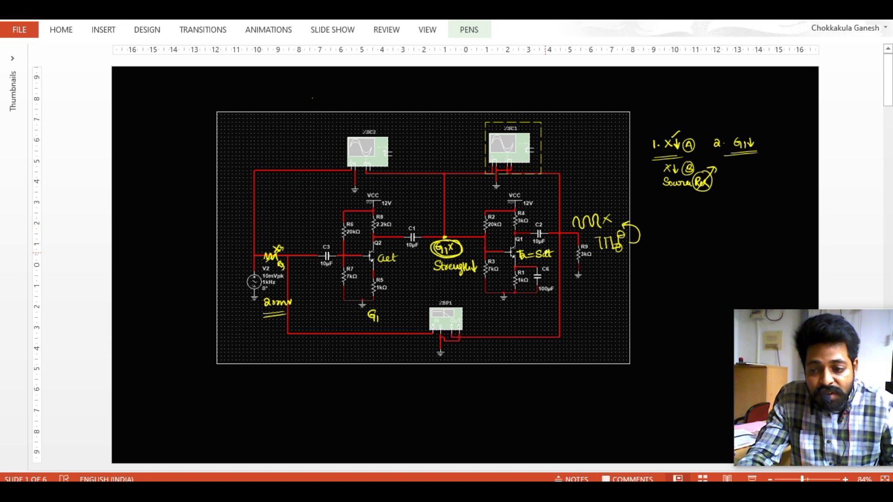
{"action": "left_click_drag", "start_coordinate": [556, 255], "coordinate": [569, 260]}
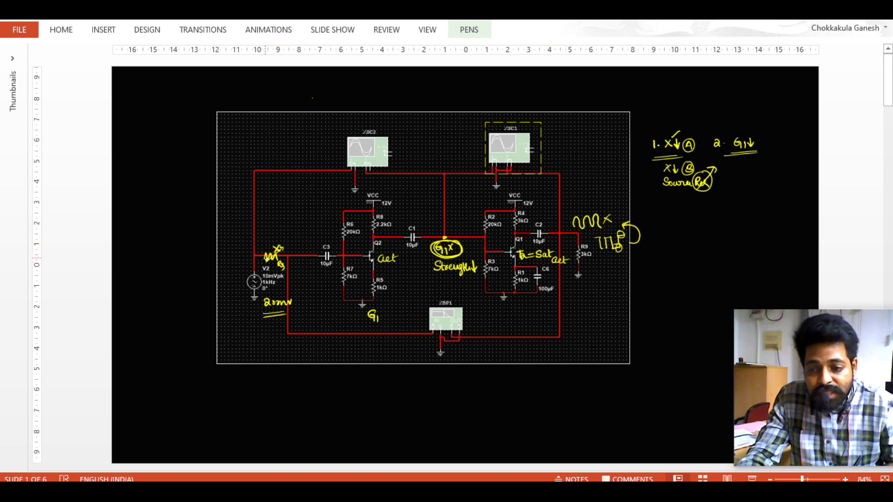
{"action": "mouse_move", "coordinate": [675, 117]}
{"action": "left_mouse_down"}
{"action": "mouse_move", "coordinate": [633, 181]}
{"action": "mouse_move", "coordinate": [708, 204]}
{"action": "mouse_move", "coordinate": [687, 116]}
{"action": "left_mouse_up"}
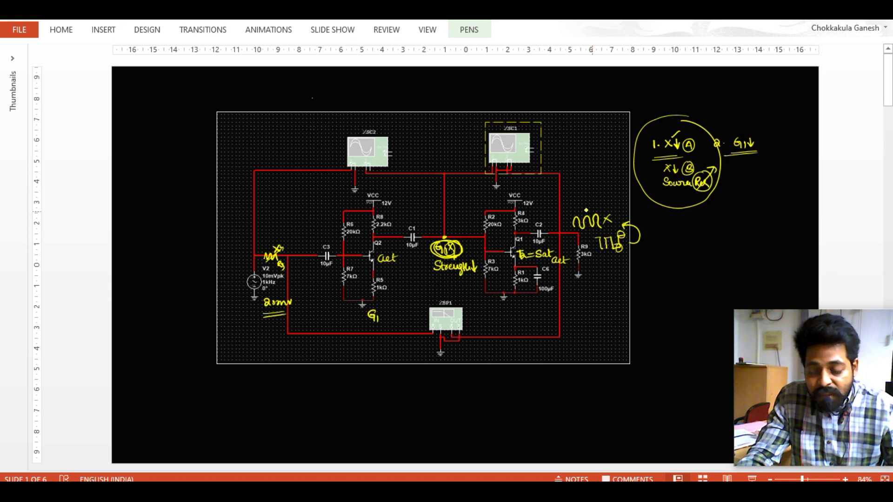
{"action": "key", "text": "alt+Tab"}
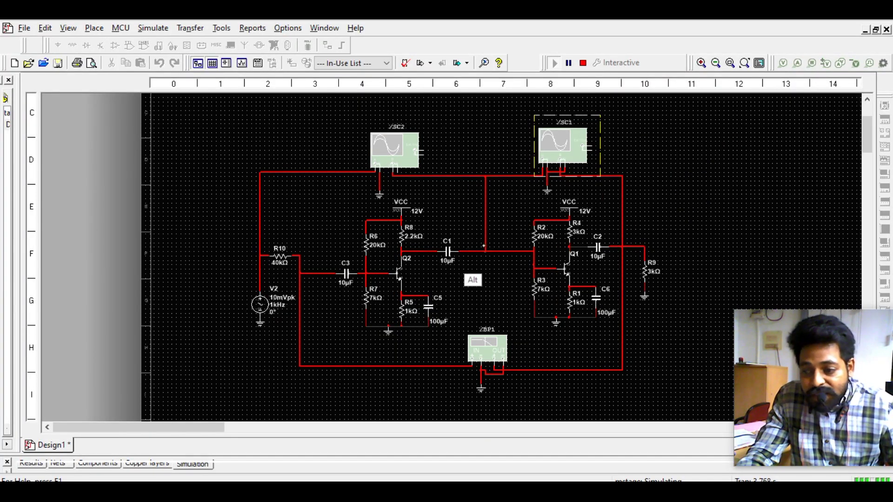
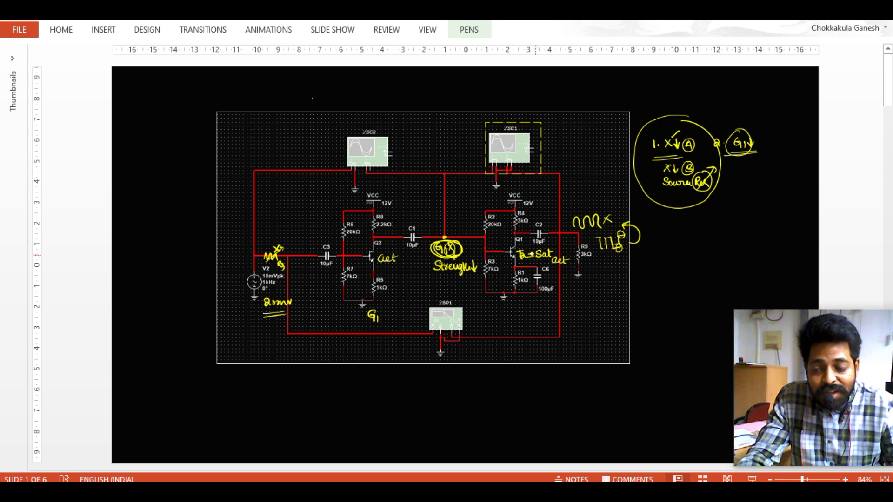
Return to Multisim, stop the simulation, and delete series resistor R10 from the input line.
{"action": "key", "text": "alt+Tab"}
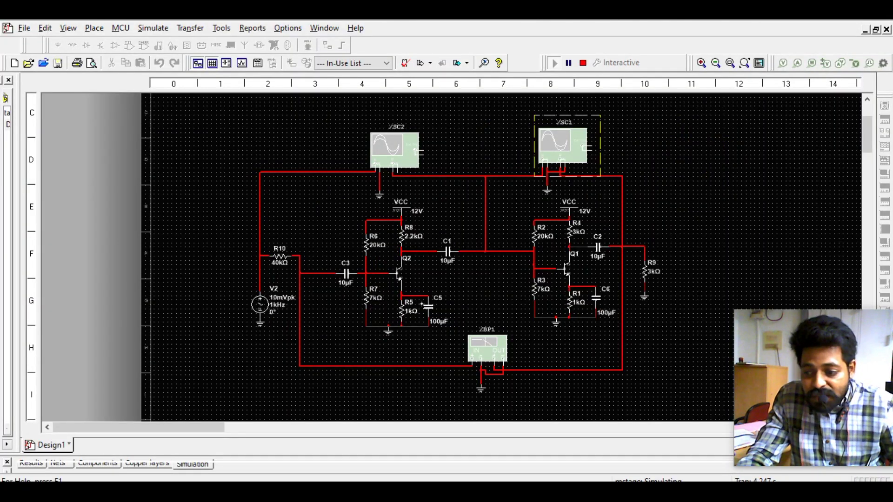
{"action": "left_click", "coordinate": [280, 257]}
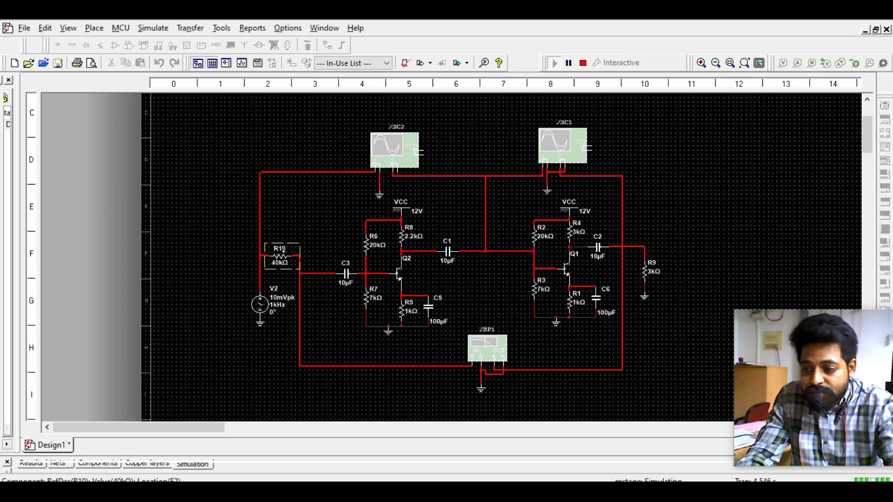
{"action": "left_click", "coordinate": [583, 63]}
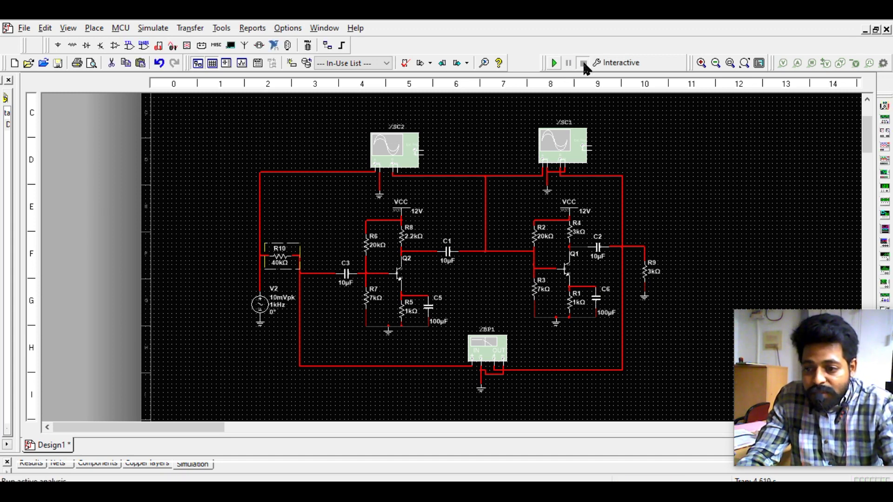
{"action": "key", "text": "alt+Tab"}
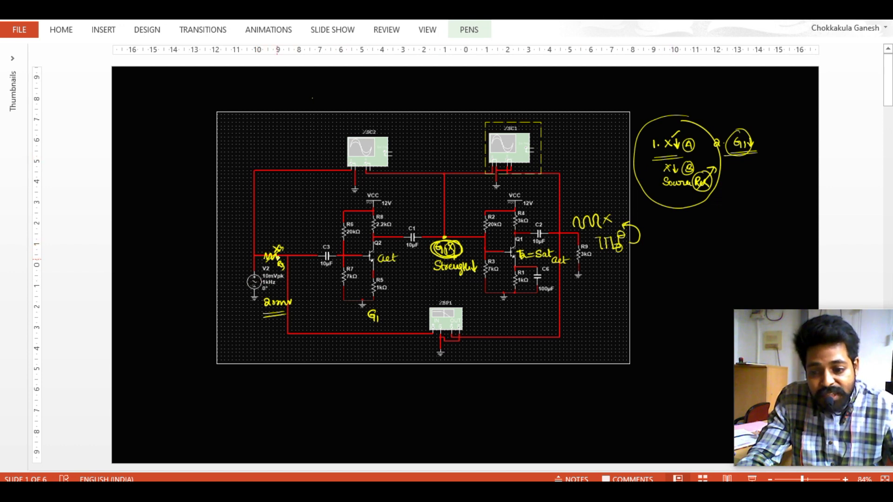
{"action": "key", "text": "alt+Tab"}
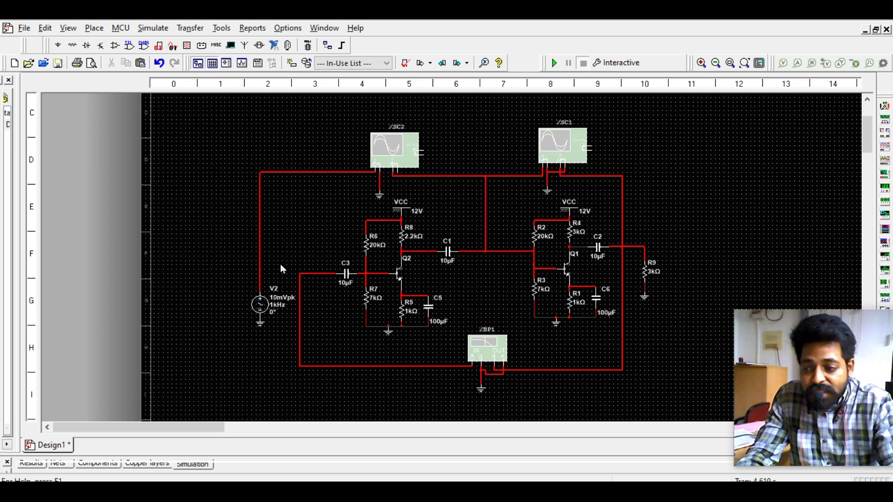
{"action": "left_click", "coordinate": [95, 29]}
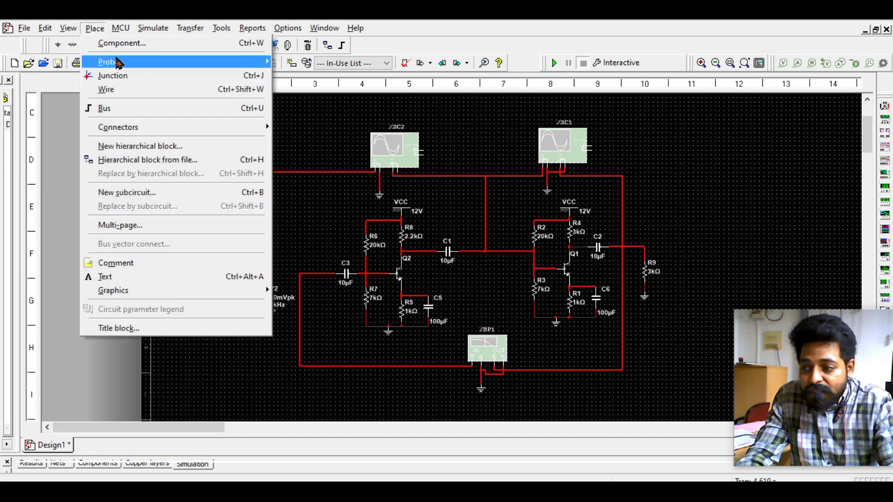
{"action": "key", "text": "Escape"}
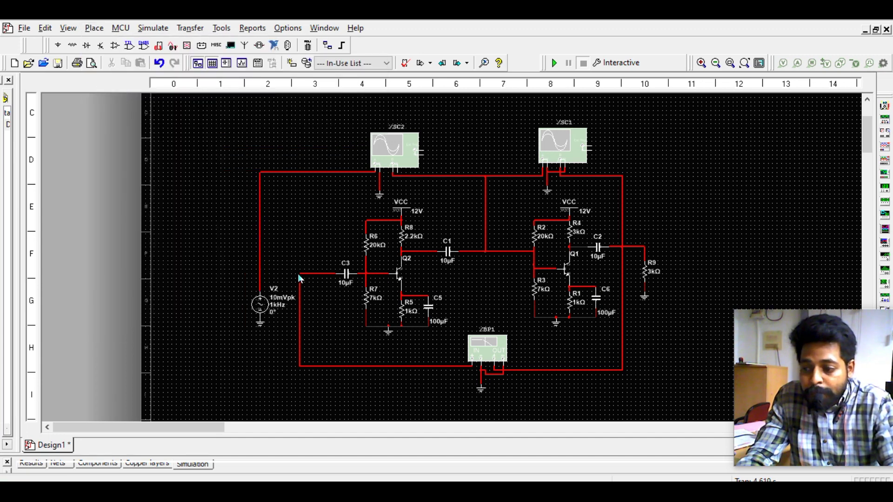
Wire capacitor C3's open input line directly to the V2 source line, and run the simulation.
{"action": "left_click", "coordinate": [300, 274]}
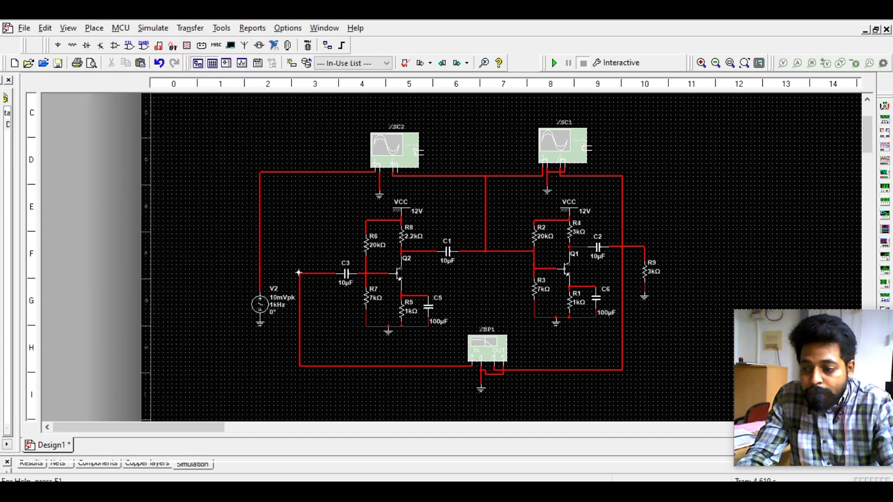
{"action": "left_click", "coordinate": [262, 275]}
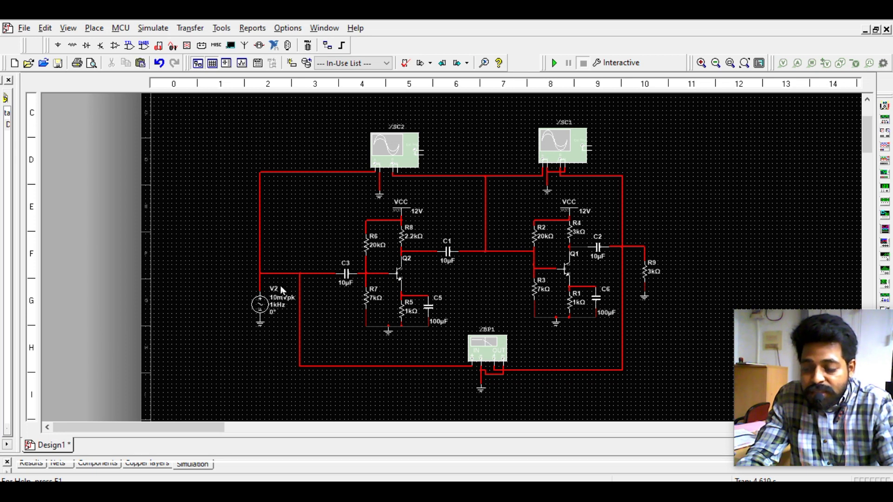
{"action": "left_click", "coordinate": [555, 64]}
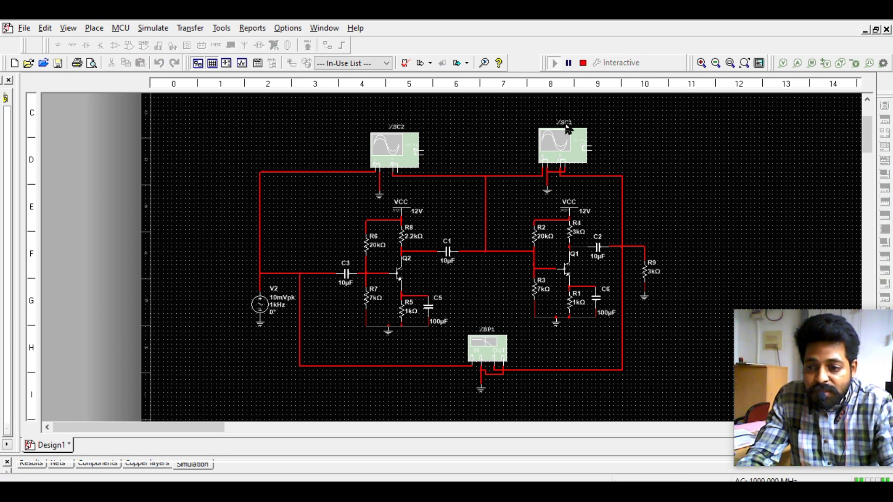
Open oscilloscope XSC1 and set Channel B to 5 V/Div and Channel A to 1 V/Div.
{"action": "double_click", "coordinate": [565, 141]}
{"action": "left_click", "coordinate": [546, 364]}
{"action": "scroll", "coordinate": [545, 364], "scroll_direction": "down", "scroll_amount": 3}
{"action": "scroll", "coordinate": [547, 368], "scroll_direction": "up", "scroll_amount": 4}
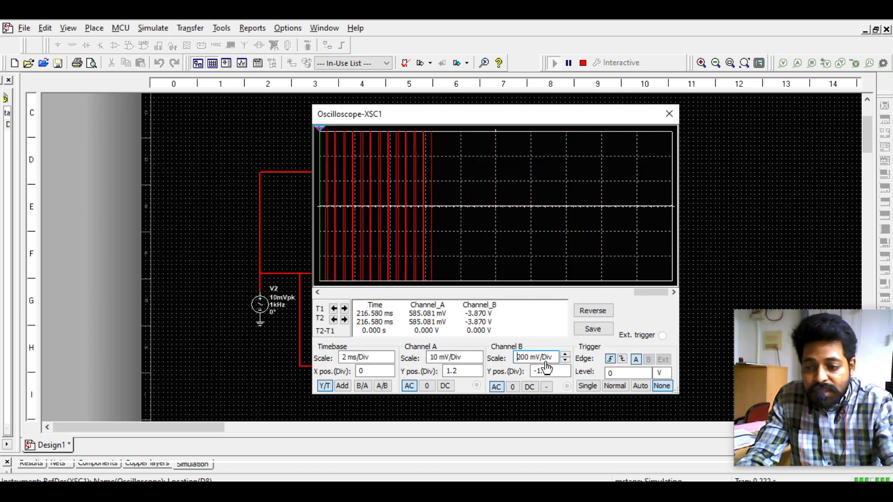
{"action": "left_click", "coordinate": [475, 362]}
{"action": "scroll", "coordinate": [475, 363], "scroll_direction": "up", "scroll_amount": 2}
{"action": "scroll", "coordinate": [475, 364], "scroll_direction": "up", "scroll_amount": 4}
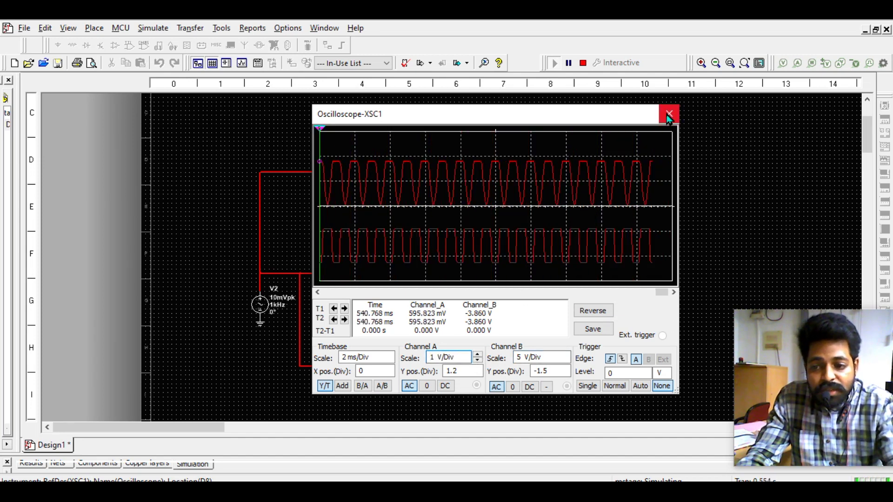
Consult the PowerPoint slide, return to Multisim, stop the simulation, and delete first-stage bypass capacitor C5.
{"action": "key", "text": "alt+Tab"}
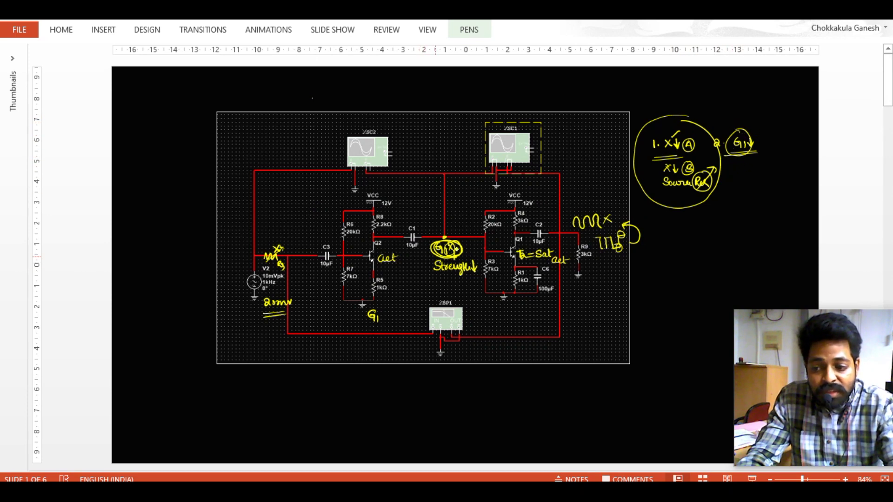
{"action": "key", "text": "alt+Tab"}
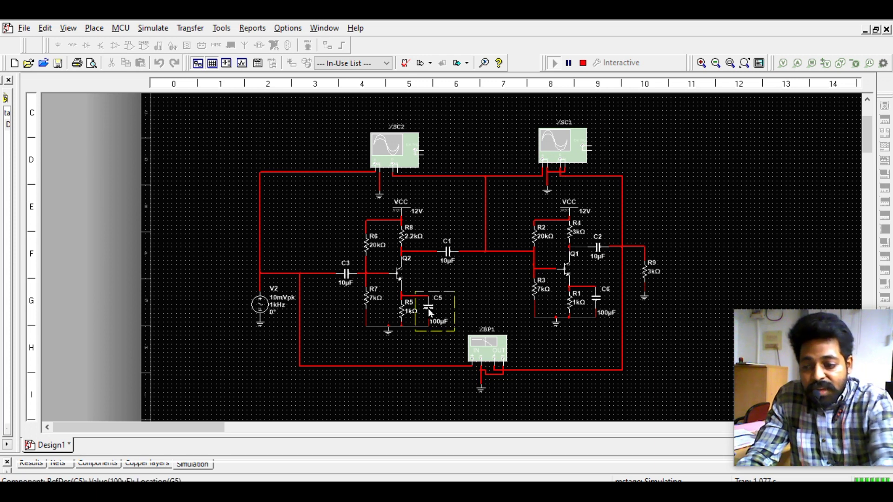
{"action": "left_click", "coordinate": [582, 66]}
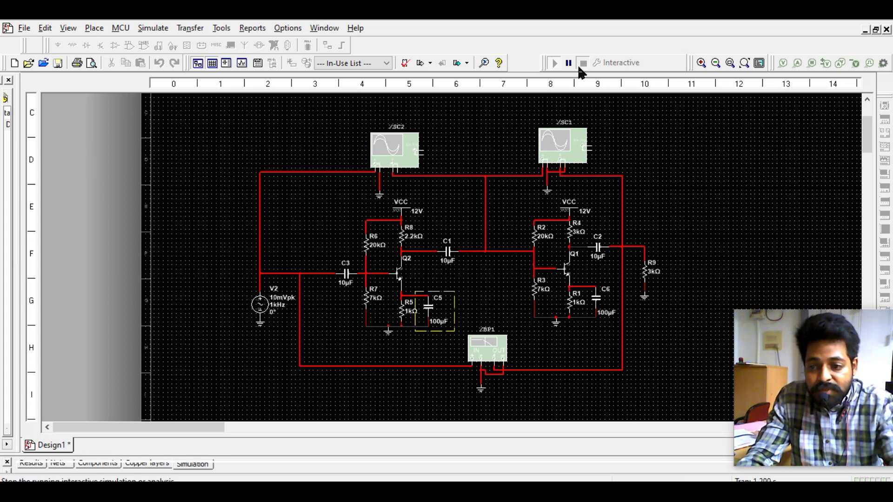
{"action": "key", "text": "Delete"}
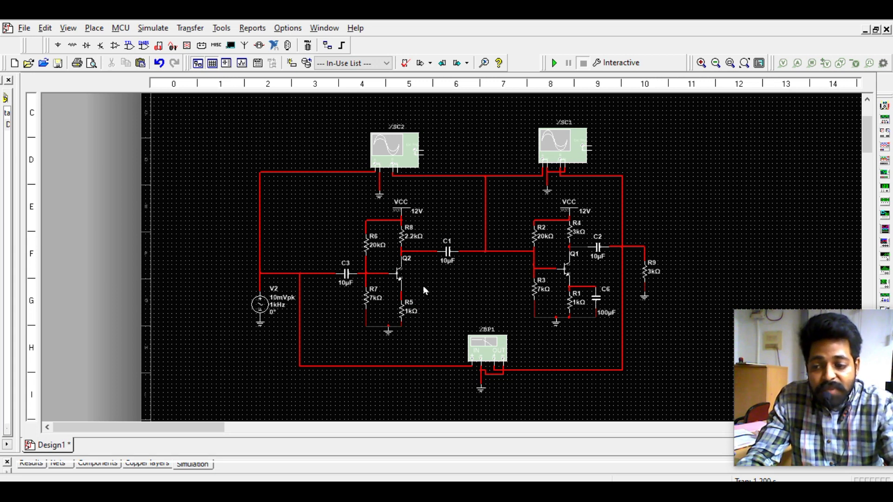
Run the simulation, review the annotated PowerPoint slide, and restart the simulation in Multisim.
{"action": "left_click", "coordinate": [553, 64]}
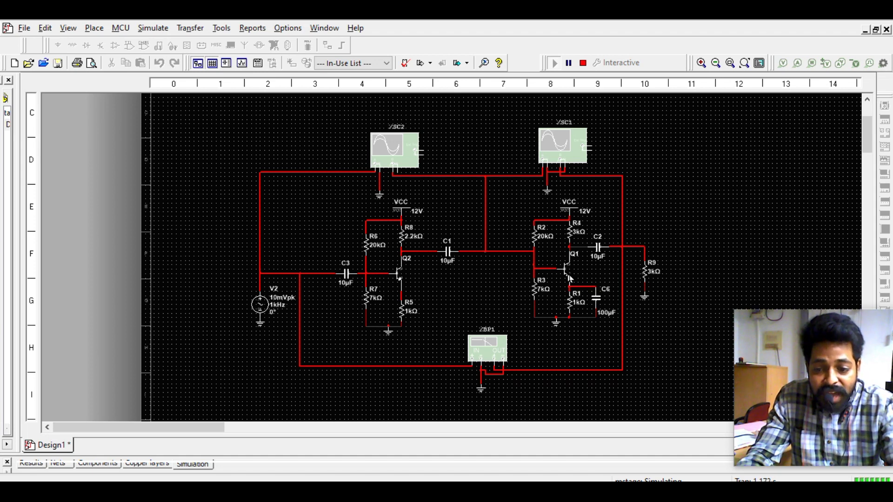
{"action": "key", "text": "alt+Tab"}
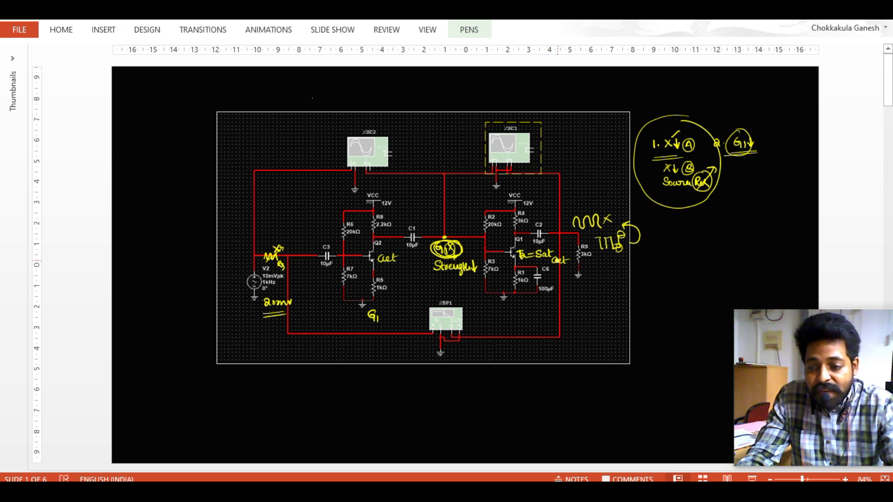
{"action": "key", "text": "alt+Tab"}
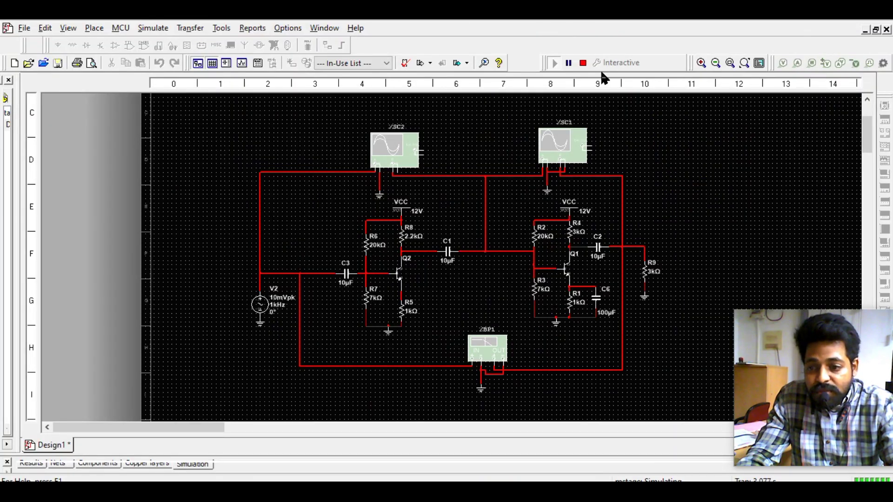
{"action": "left_click", "coordinate": [583, 63]}
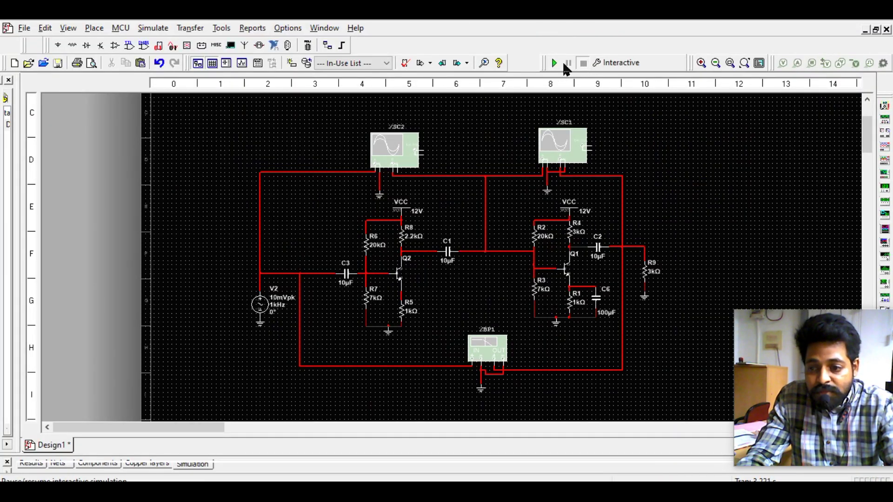
{"action": "left_click", "coordinate": [554, 63]}
On oscilloscope XSC1, set Channel B to 1 V/Div and Channel A to 5 mV/Div.
{"action": "double_click", "coordinate": [563, 139]}
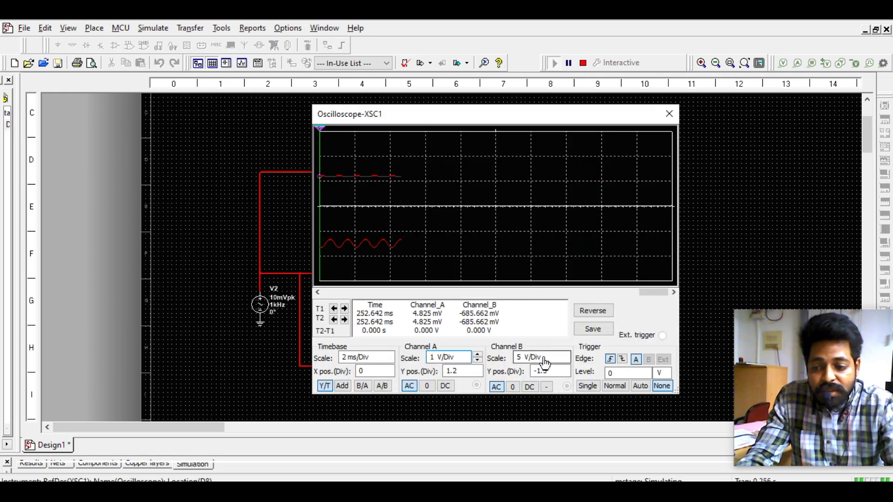
{"action": "left_click", "coordinate": [545, 363]}
{"action": "scroll", "coordinate": [545, 363], "scroll_direction": "down", "scroll_amount": 2}
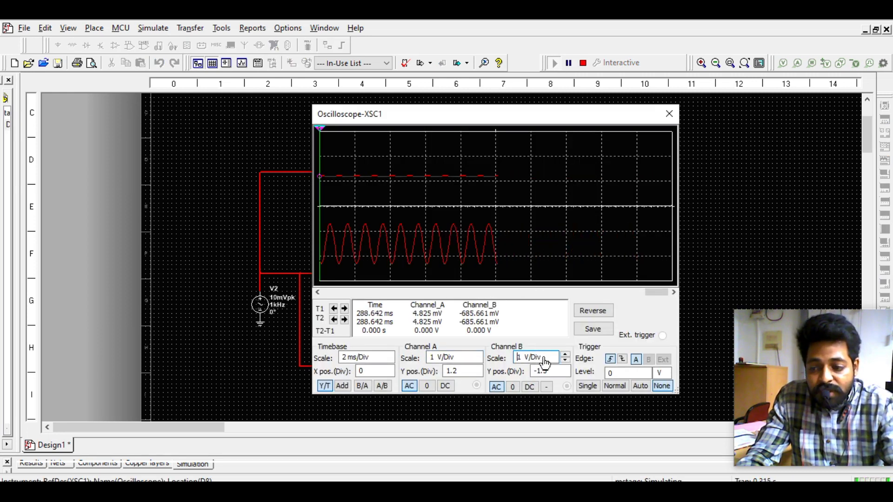
{"action": "left_click", "coordinate": [469, 363]}
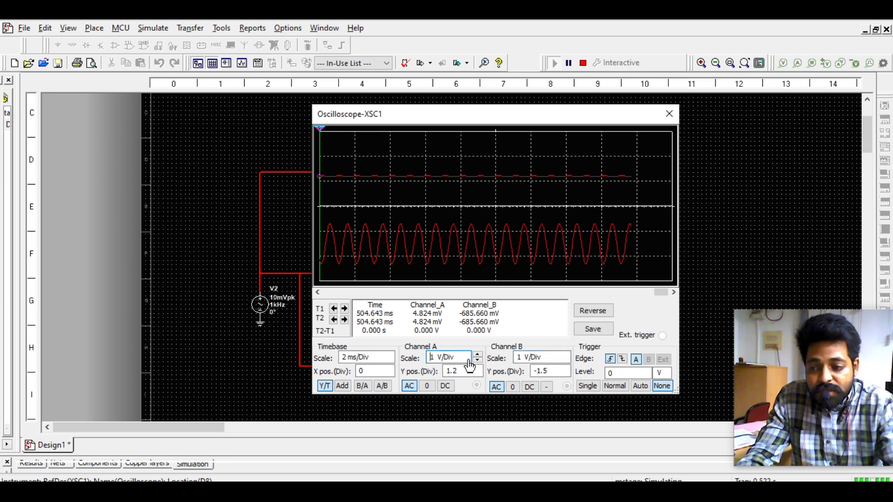
{"action": "scroll", "coordinate": [469, 366], "scroll_direction": "down", "scroll_amount": 4}
{"action": "scroll", "coordinate": [469, 366], "scroll_direction": "down", "scroll_amount": 3}
Move the XSC1 oscilloscope window around to compare its waveforms with the circuit's interstage node, and close it.
{"action": "left_click_drag", "start_coordinate": [505, 120], "coordinate": [695, 226]}
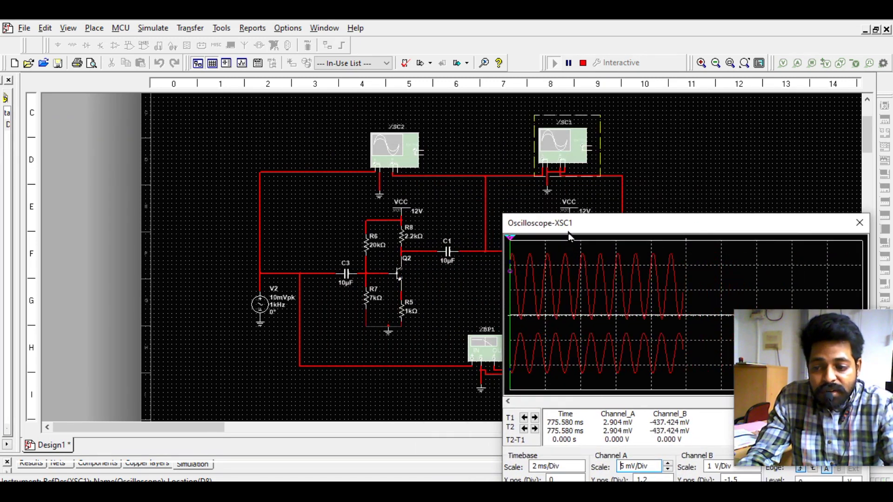
{"action": "left_click_drag", "start_coordinate": [568, 234], "coordinate": [562, 337]}
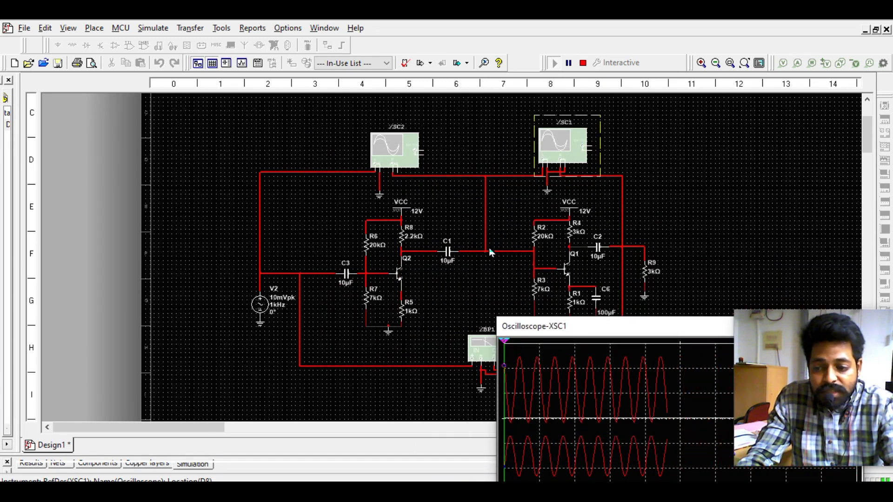
{"action": "left_click_drag", "start_coordinate": [634, 328], "coordinate": [526, 235]}
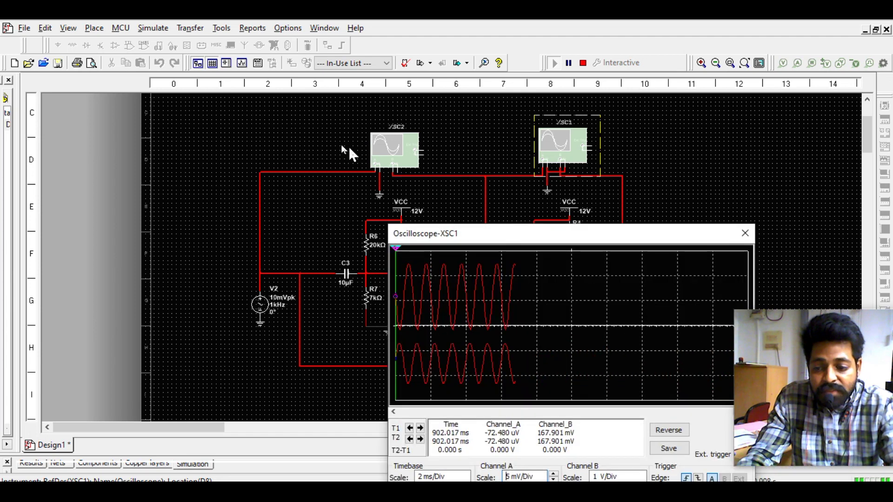
{"action": "left_click_drag", "start_coordinate": [358, 151], "coordinate": [345, 148]}
{"action": "left_click", "coordinate": [564, 144]}
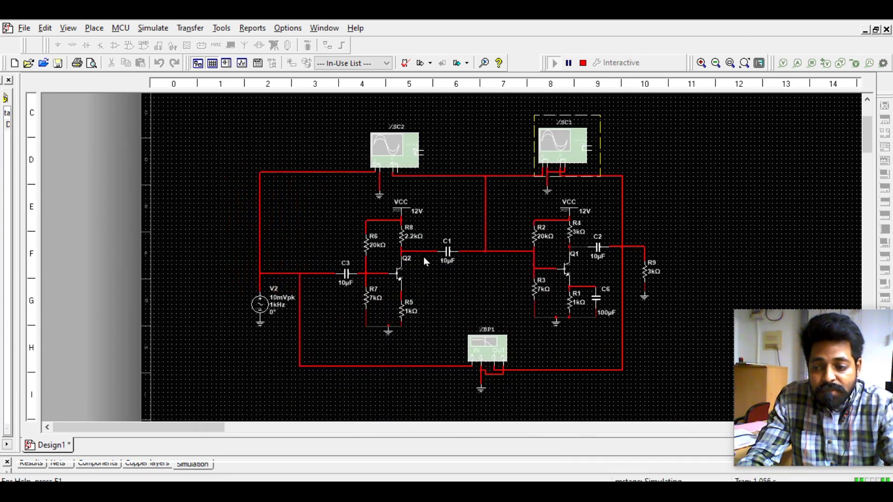